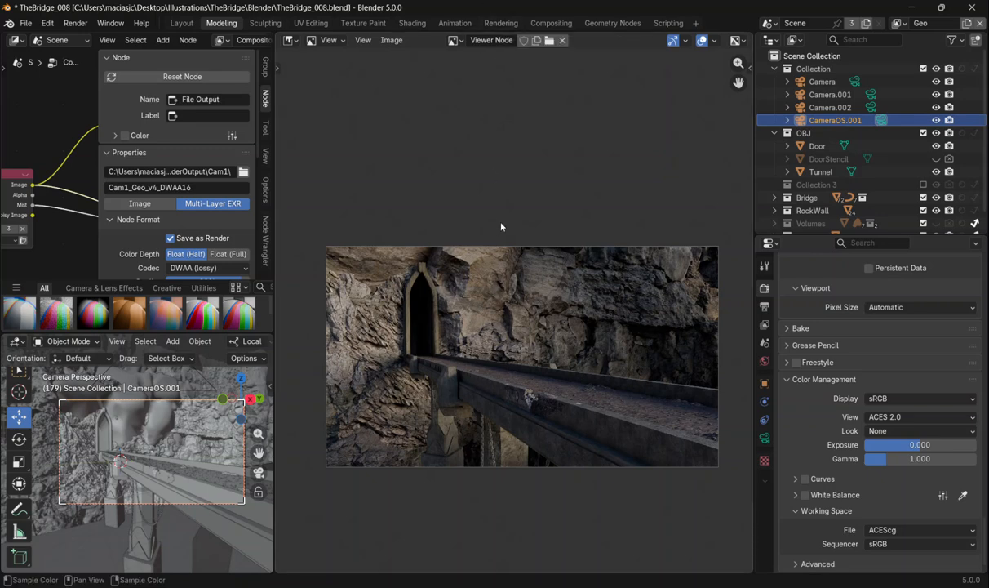
- Inspect the bridge render up close in the image viewer and return to the whole frame
scroll(463, 327, "up", 3)
scroll(487, 303, "down", 5)
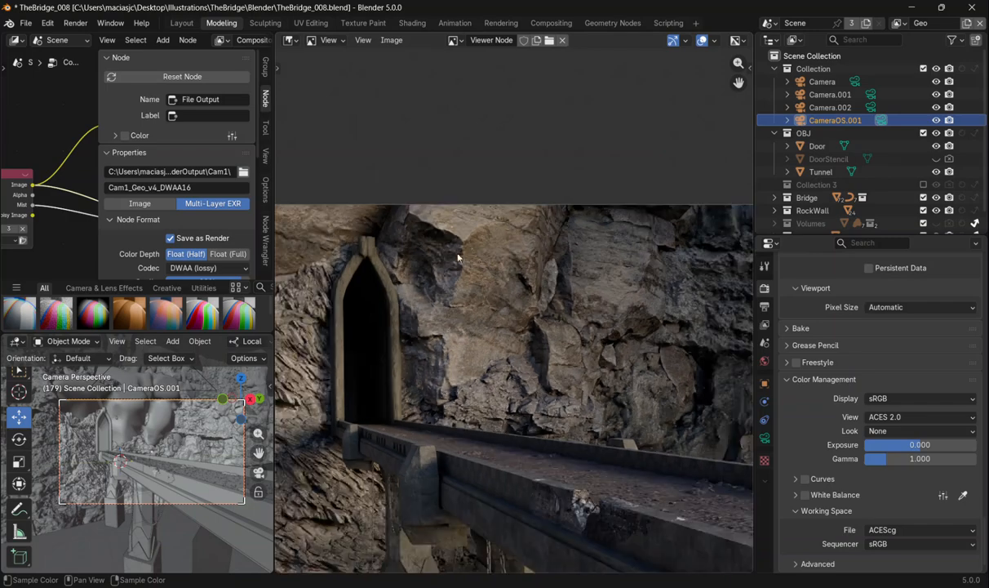
scroll(677, 293, "down", 1)
left_click_drag(646, 271, 610, 253)
scroll(610, 253, "up", 1)
scroll(610, 295, "up", 1)
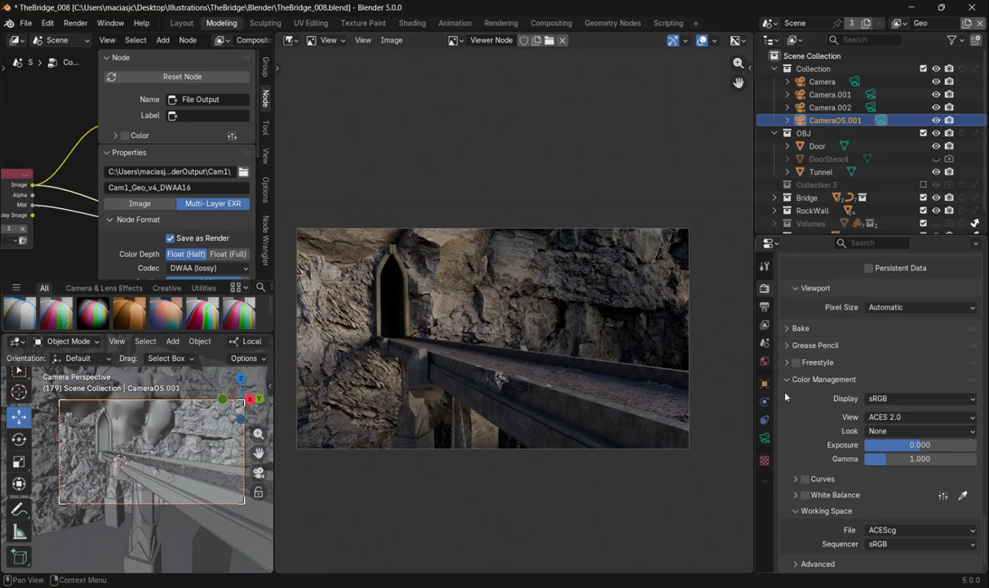
- Review the render properties' Color Management settings, including the display, view transform and file working space
scroll(785, 397, "up", 14)
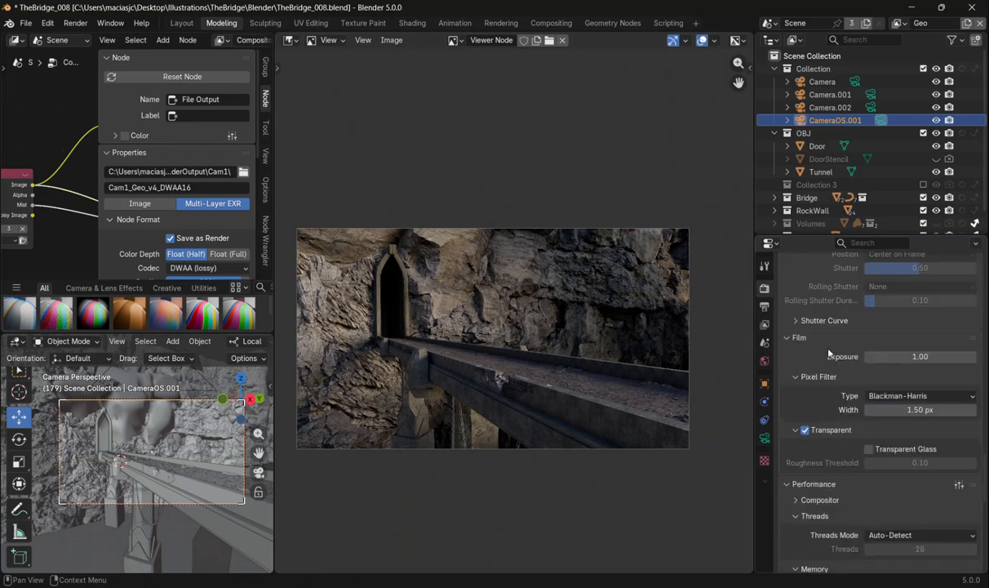
scroll(828, 354, "down", 14)
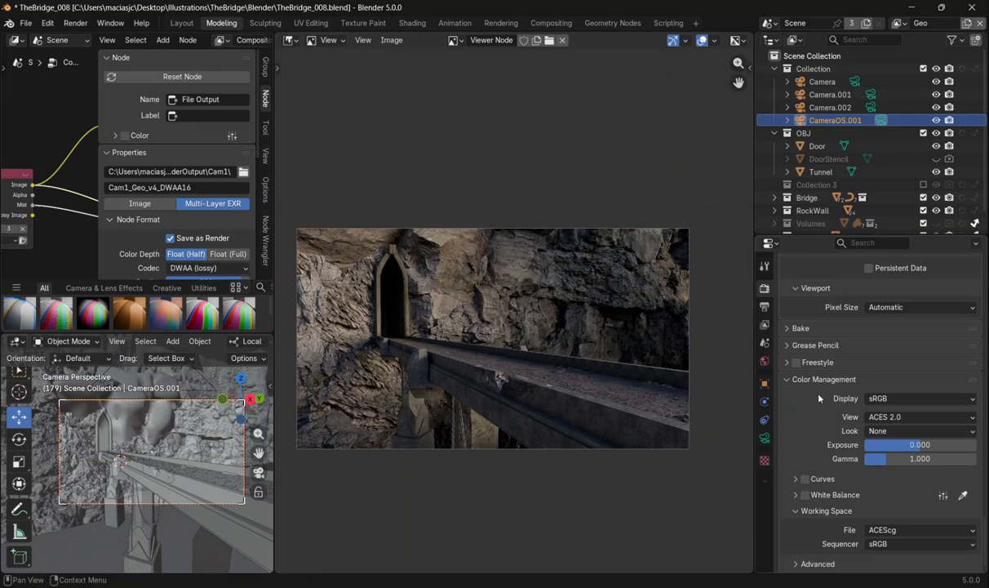
scroll(809, 432, "up", 5)
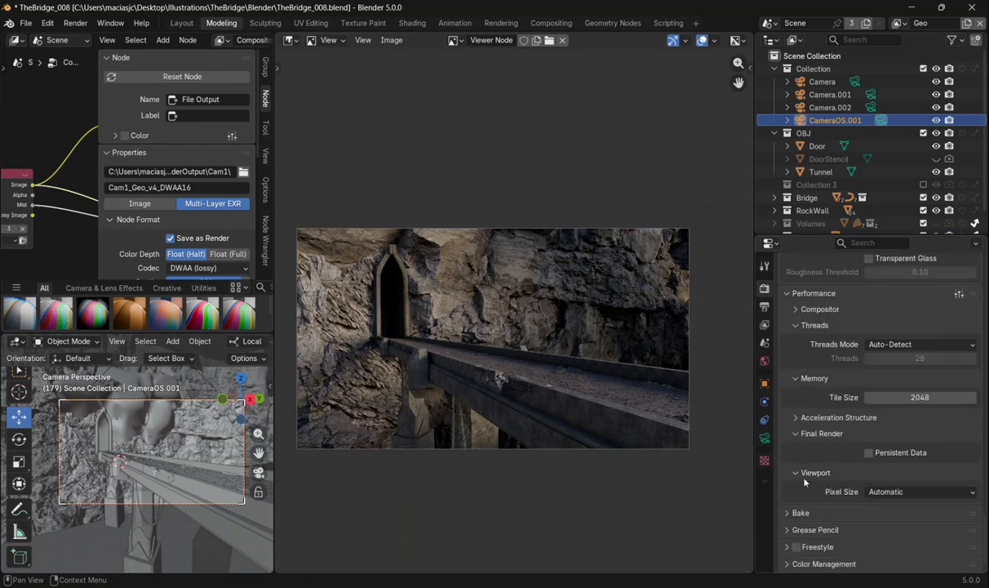
left_click(812, 563)
scroll(808, 489, "down", 5)
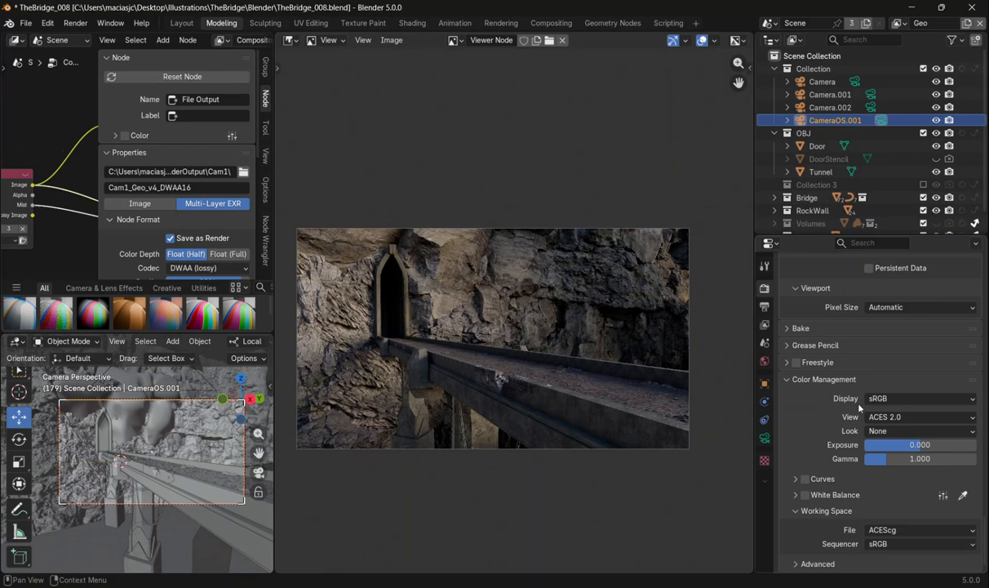
left_click(871, 399)
left_click(878, 417)
left_click(891, 530)
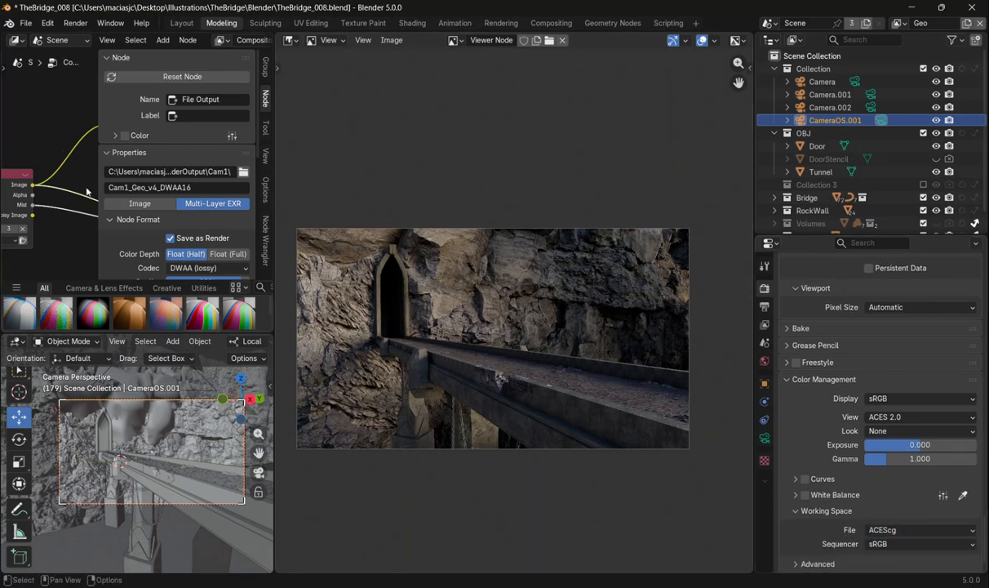
- Examine the compositor node setup, following the Render Layers image and mist links to the Group Output and File Output nodes
key("ctrl+space")
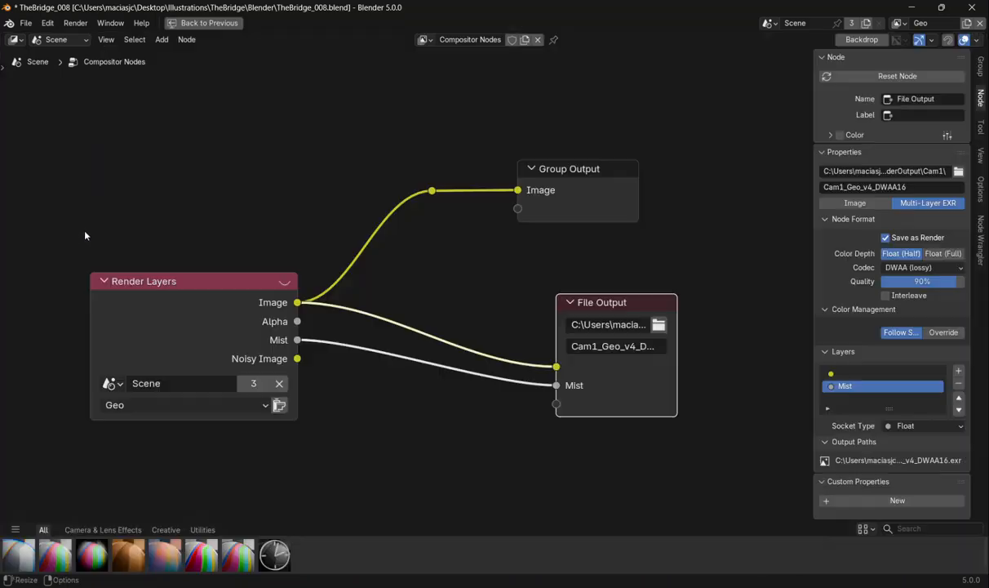
left_click_drag(499, 282, 506, 261)
scroll(506, 260, "up", 3)
left_click(228, 258)
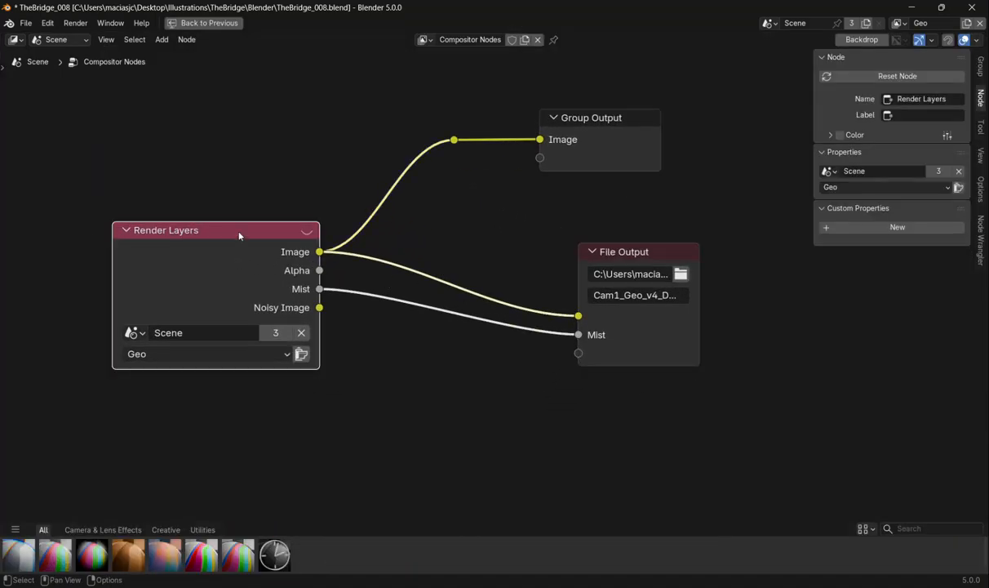
key("ctrl+space")
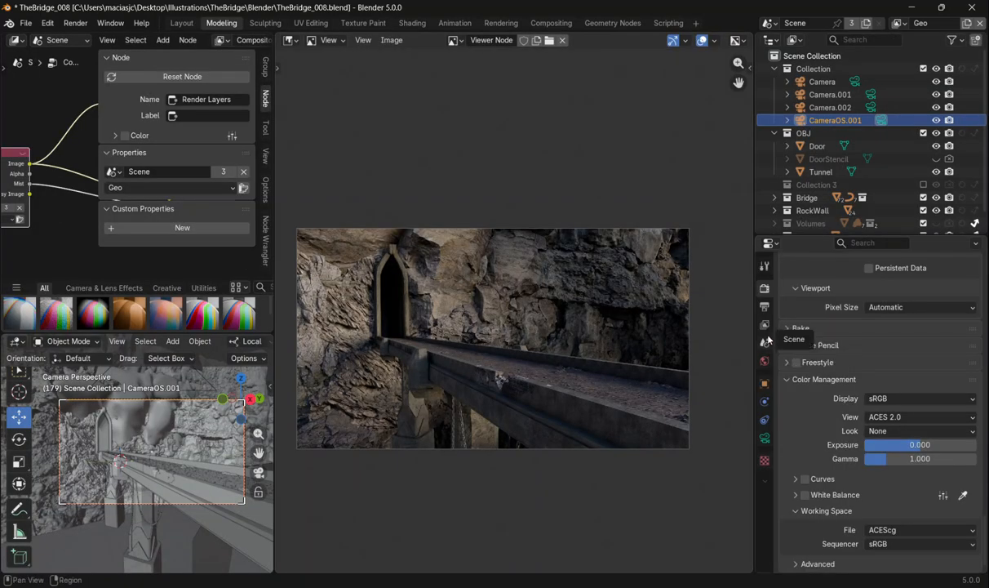
left_click_drag(53, 253, 84, 273)
key("ctrl+space")
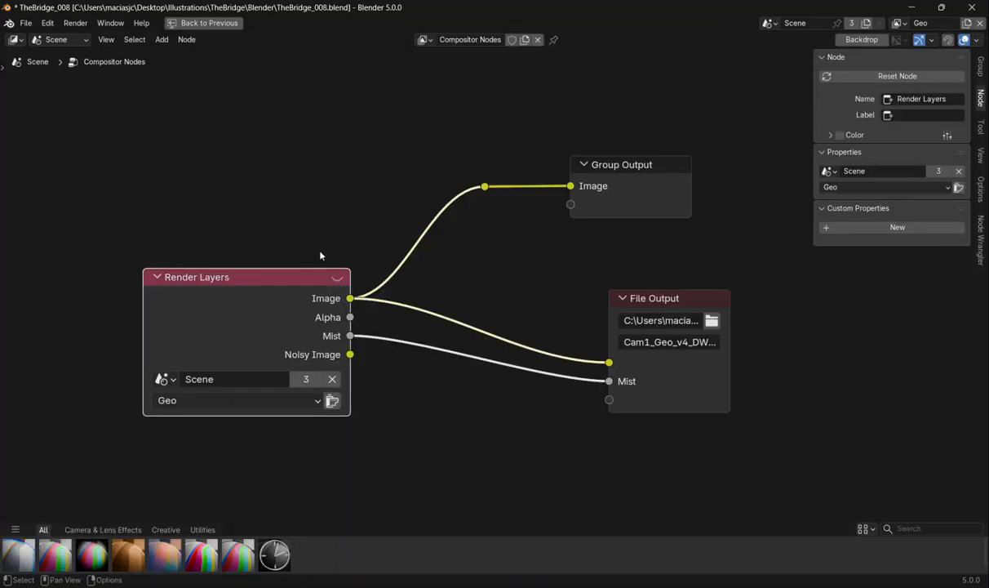
scroll(392, 181, "up", 2)
scroll(384, 162, "up", 1)
left_click_drag(333, 178, 208, 250)
scroll(213, 204, "down", 2)
- Review the File Output node's multi-layer EXR format, color depth and available codec options
left_click(208, 251)
left_click_drag(727, 259, 660, 252)
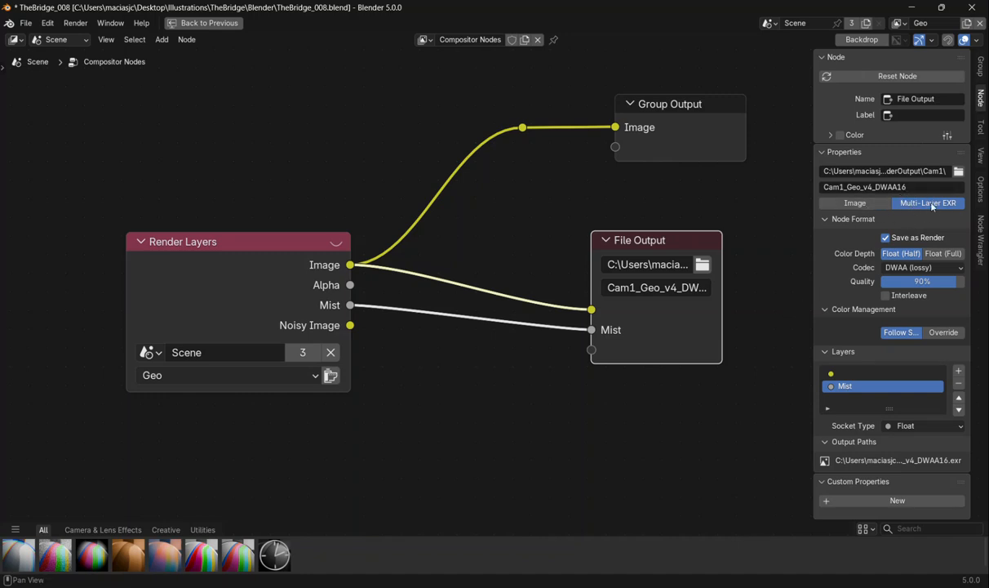
left_click(918, 268)
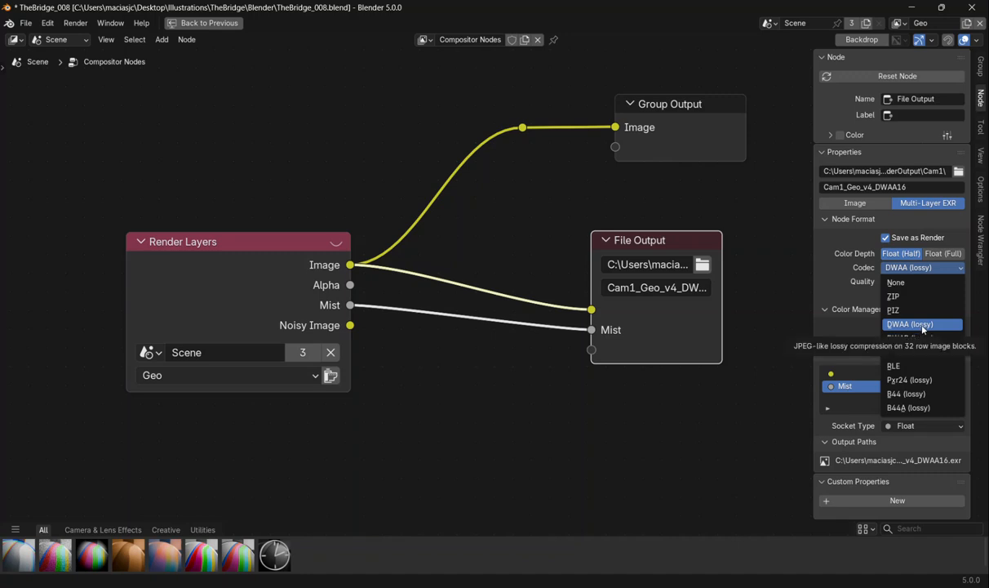
left_click(749, 331)
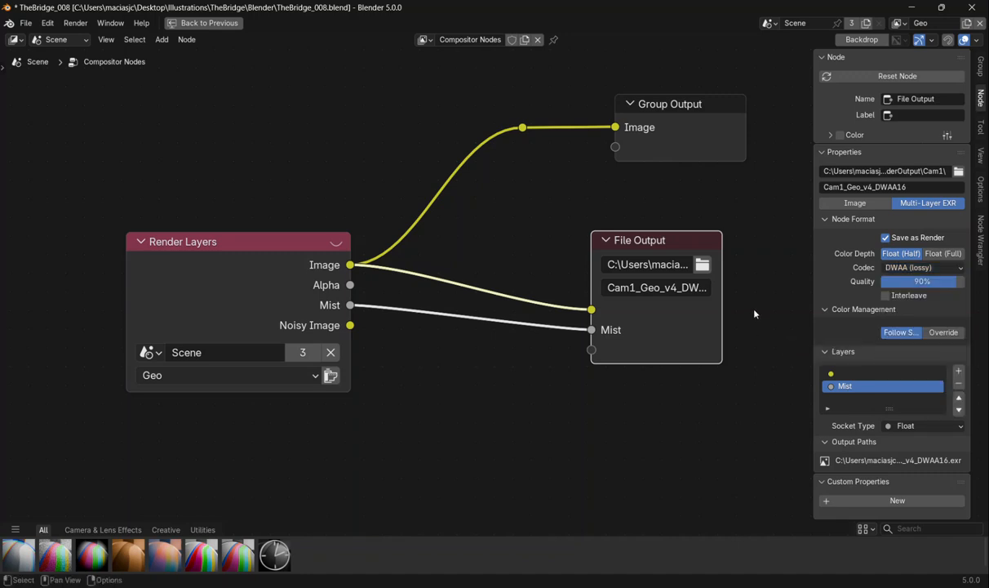
left_click_drag(755, 312, 662, 346)
scroll(662, 346, "down", 3)
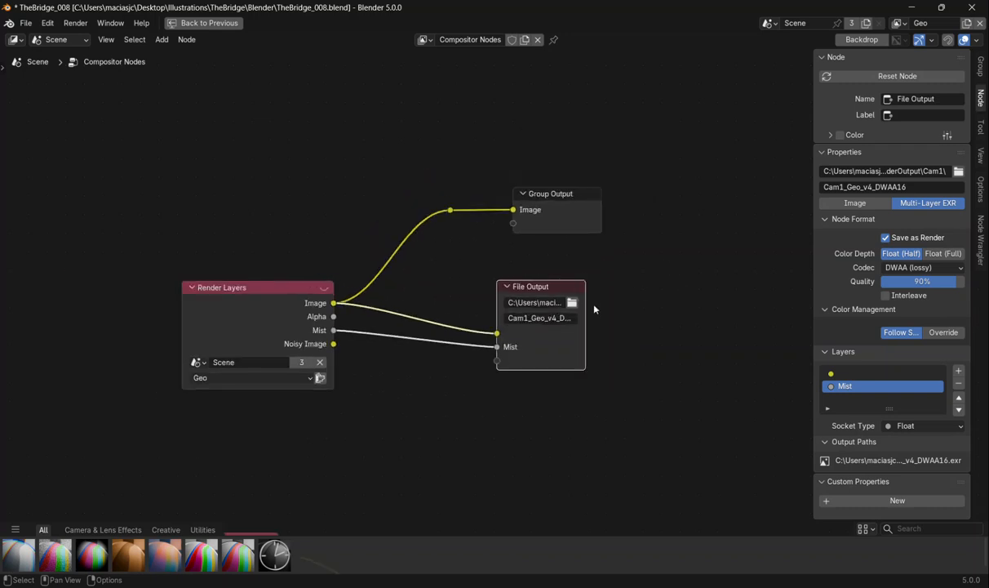
left_click(641, 457)
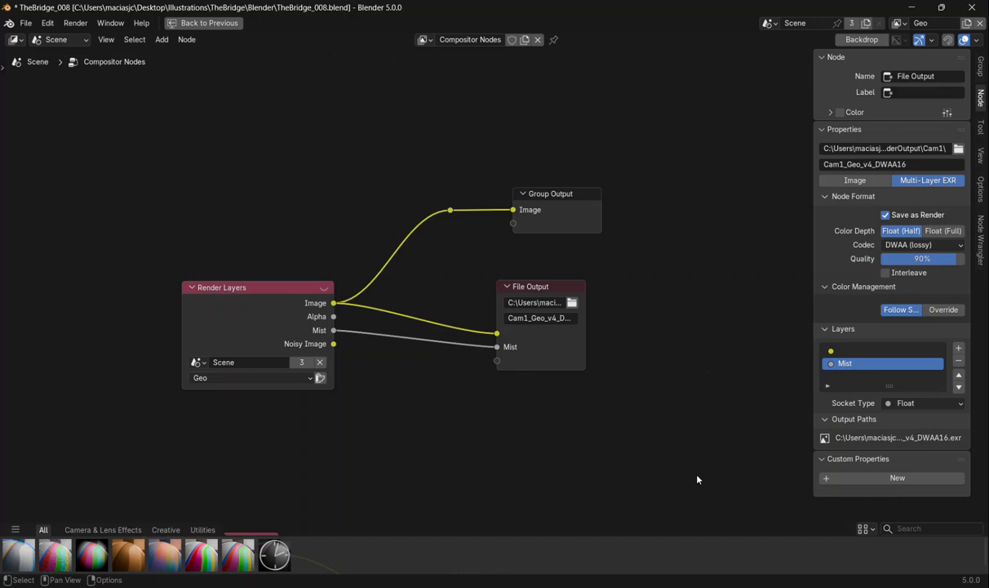
- Open Cam1_Geo_v4_DWAA16.exr from the RenderOutput\Cam1 folder in Photoshop and dismiss the HDR color notice
left_click_drag(676, 426, 666, 465)
mouse_move(666, 584)
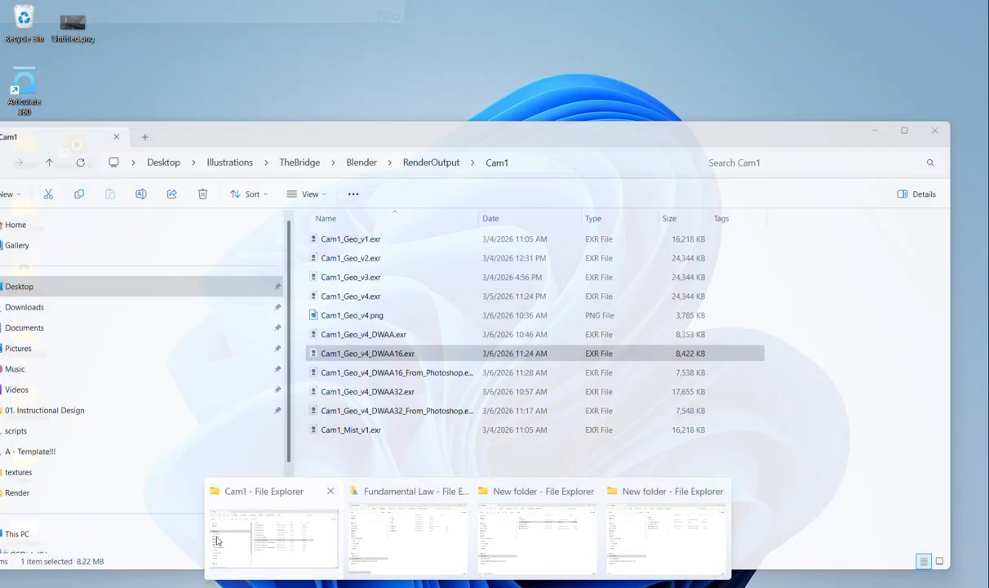
left_click(216, 541)
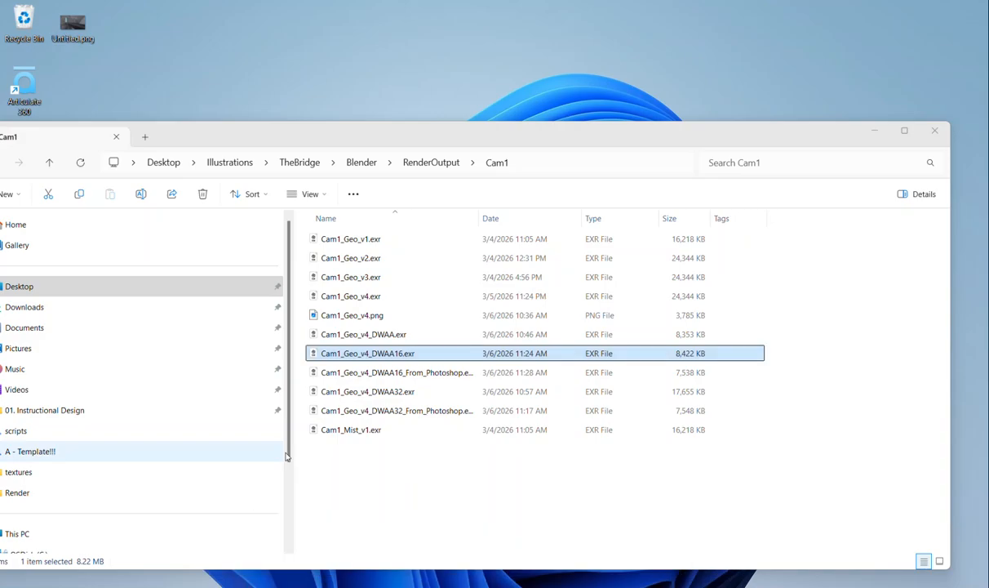
left_click_drag(664, 576, 479, 338)
left_click(514, 202)
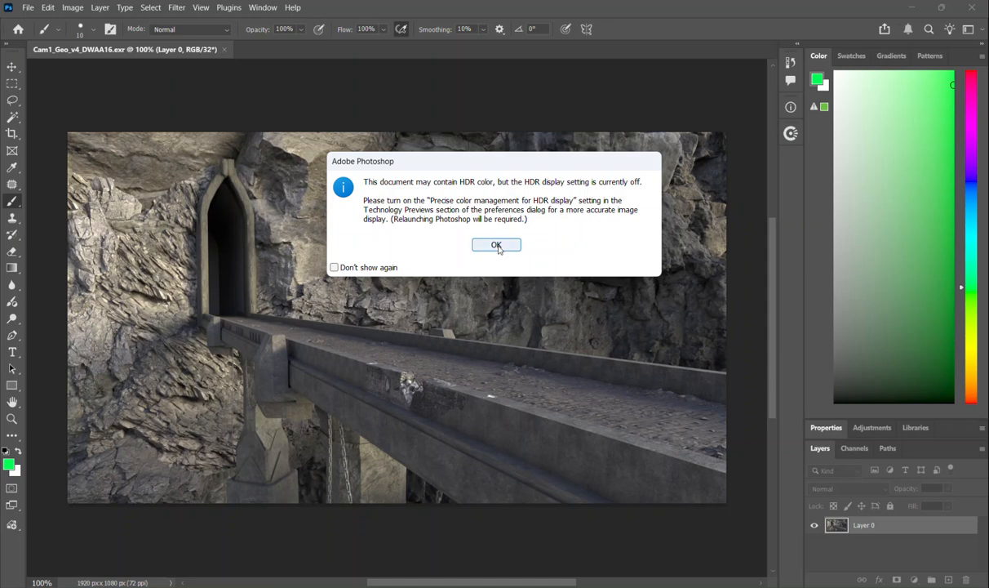
left_click(496, 244)
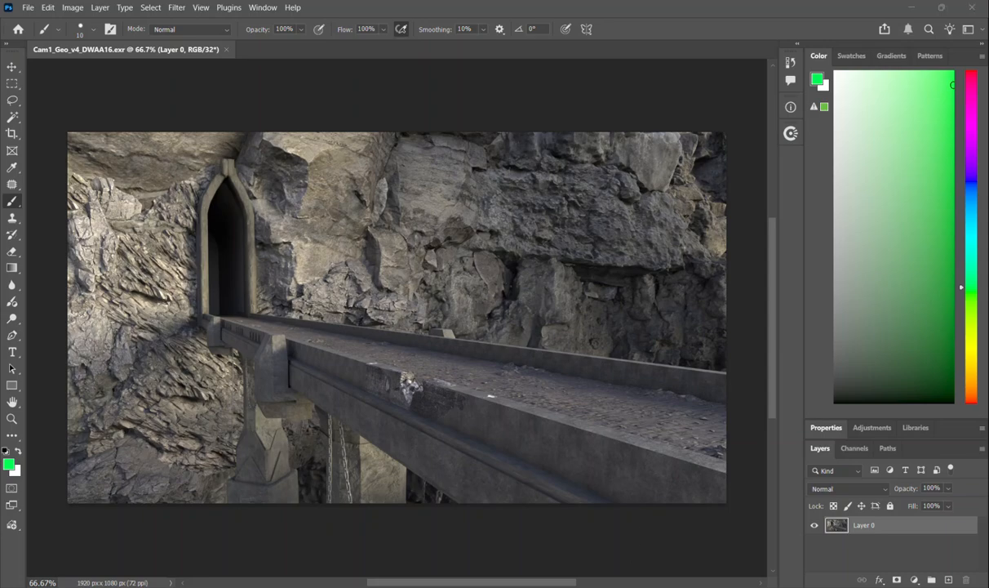
- Switch to Blender to compare its viewer render with the opened EXR, and return to Photoshop
mouse_move(625, 580)
left_click(529, 561)
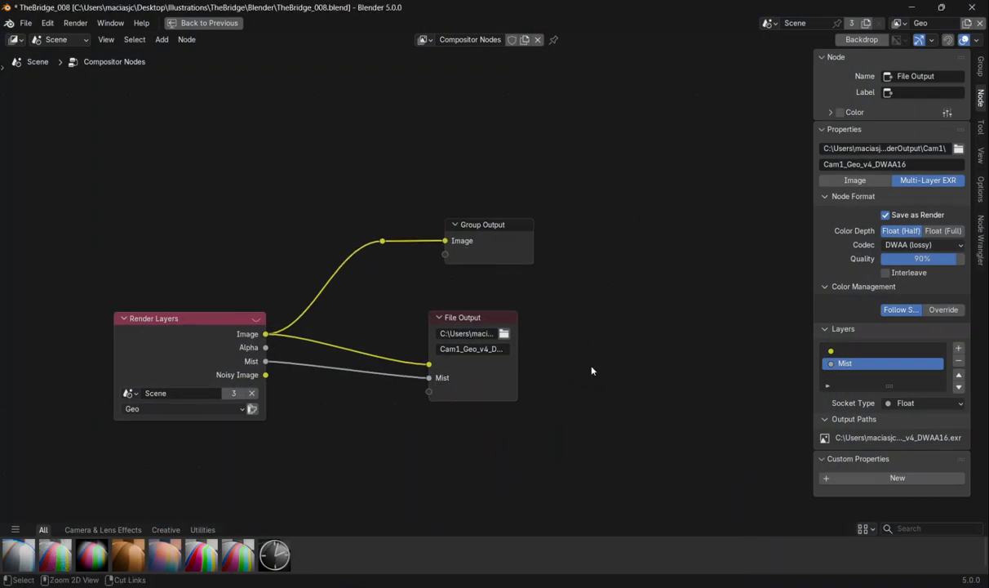
key("ctrl+space")
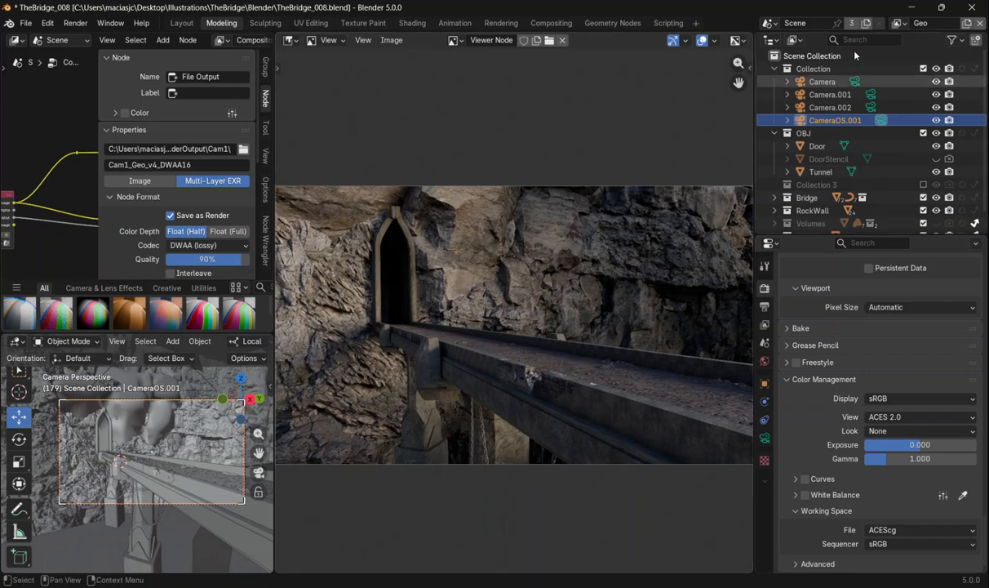
left_click(909, 7)
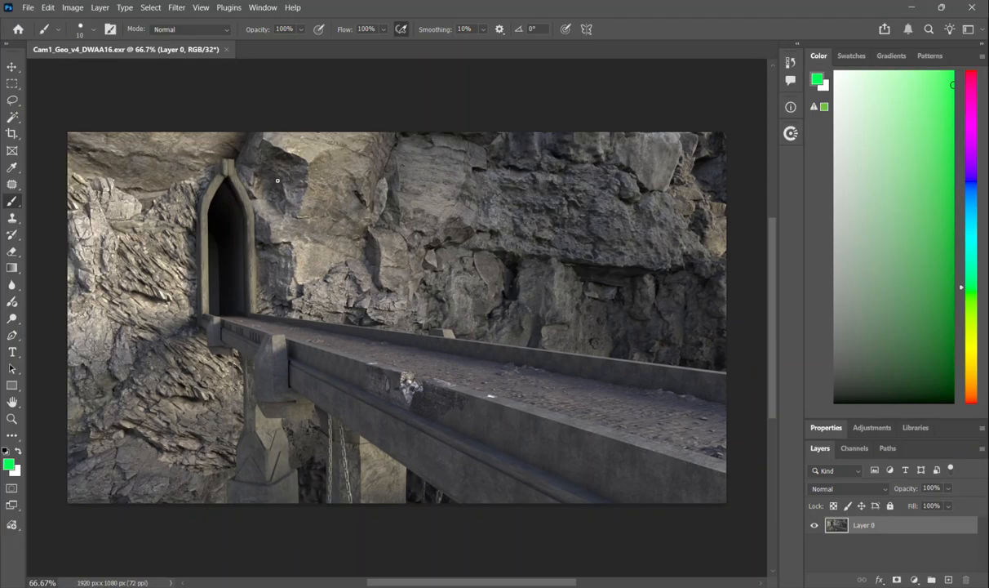
- Open the OpenColorIO Settings and keep OpenColorIO features enabled
left_click(28, 9)
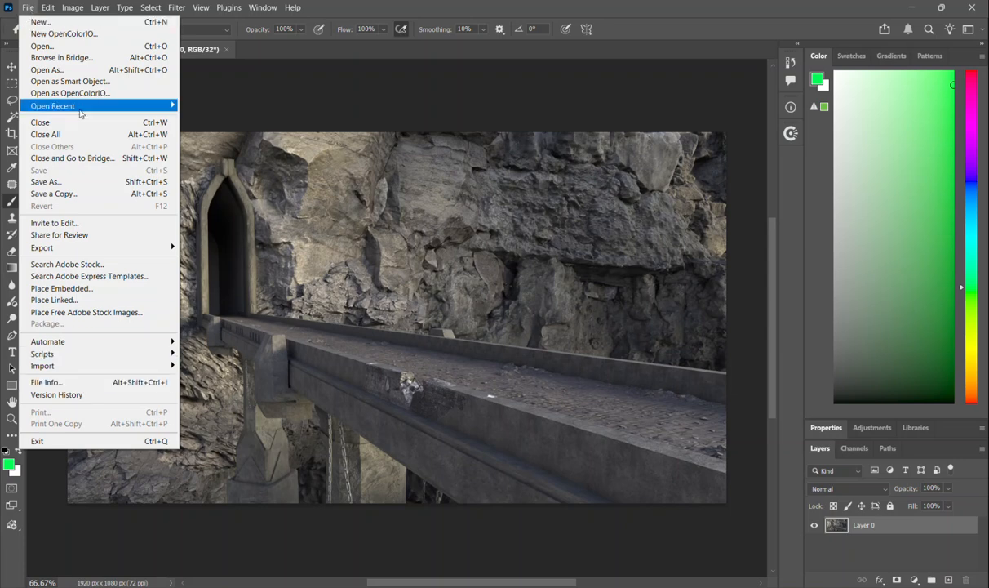
mouse_move(48, 7)
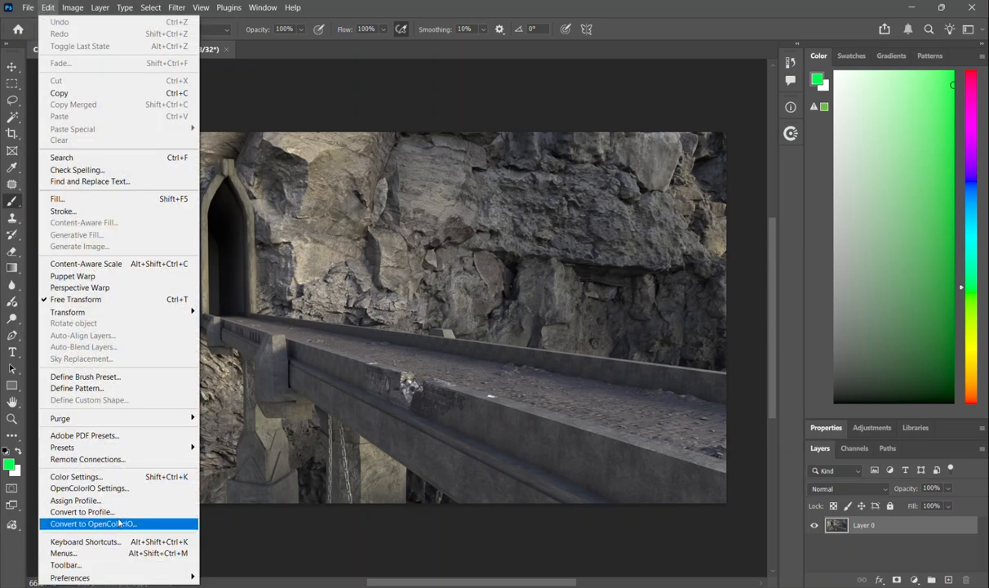
left_click(91, 488)
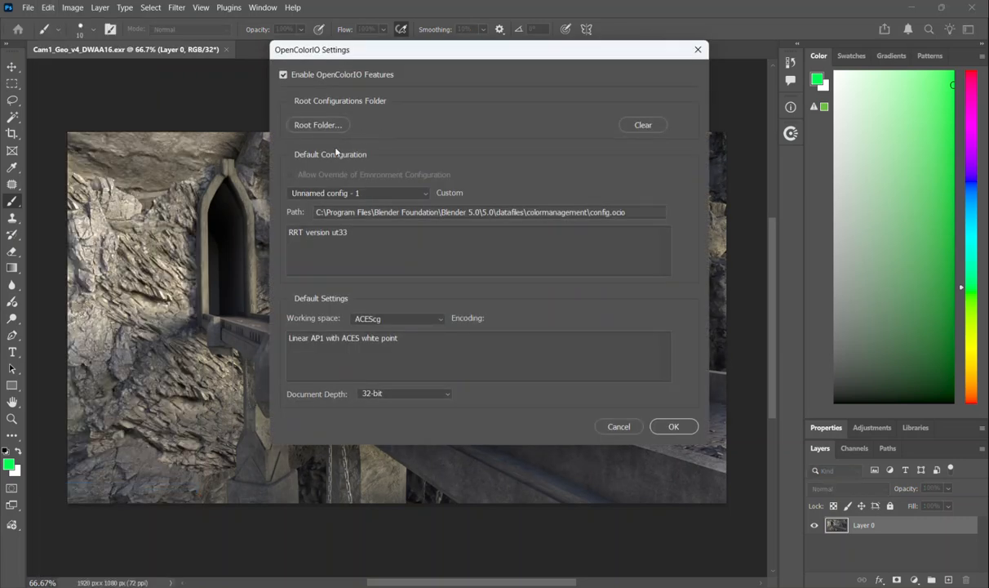
left_click(283, 74)
left_click(282, 74)
- Review the available default OpenColorIO configurations and the path to Blender 5.0's config.ocio file
left_click(342, 193)
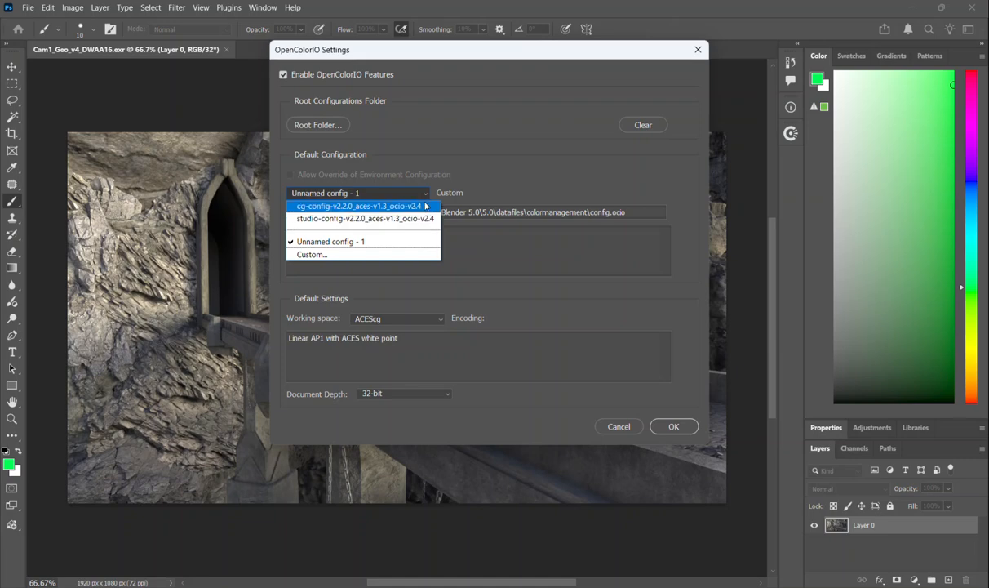
left_click(521, 167)
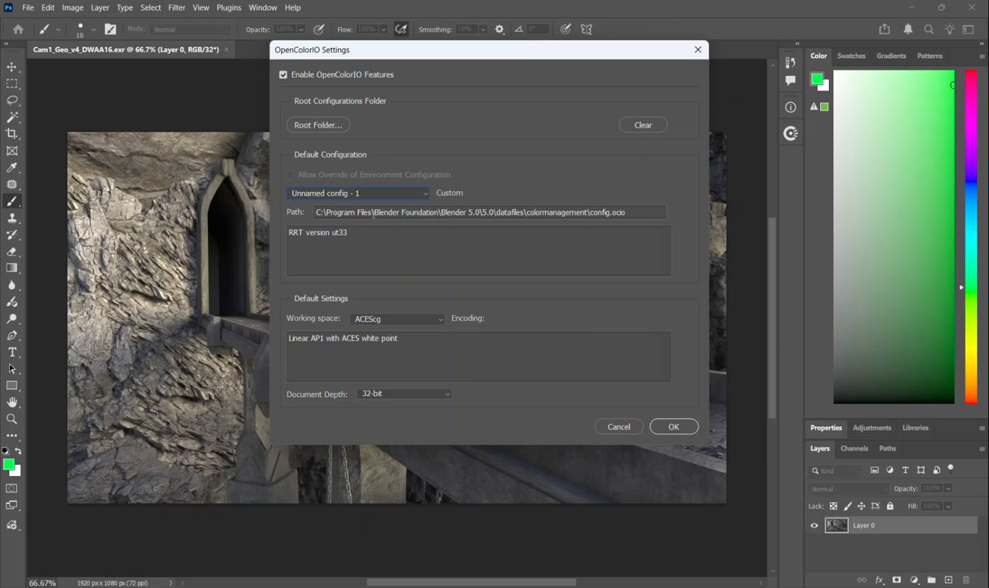
left_click_drag(374, 213, 460, 213)
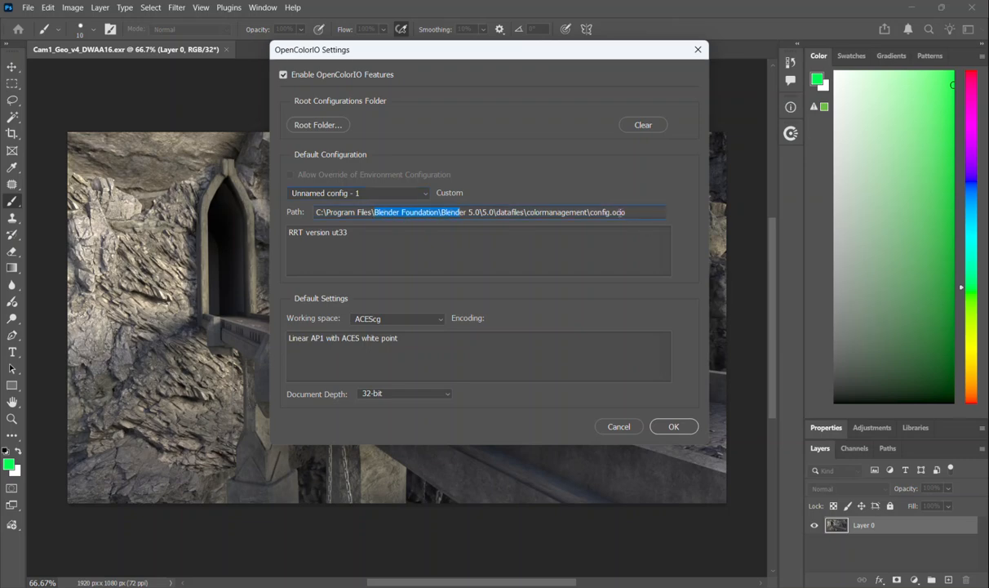
double_click(611, 213)
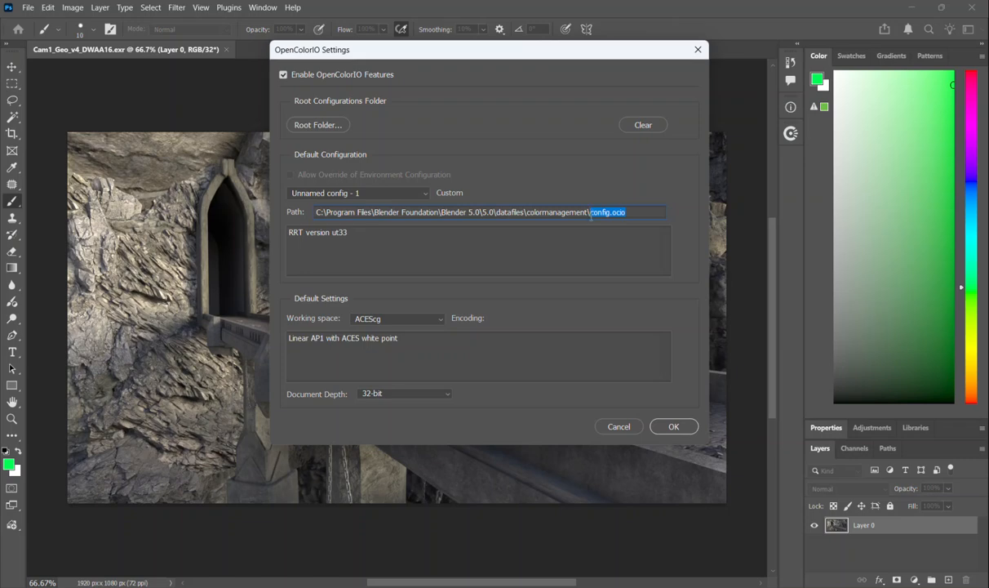
left_click_drag(440, 213, 628, 214)
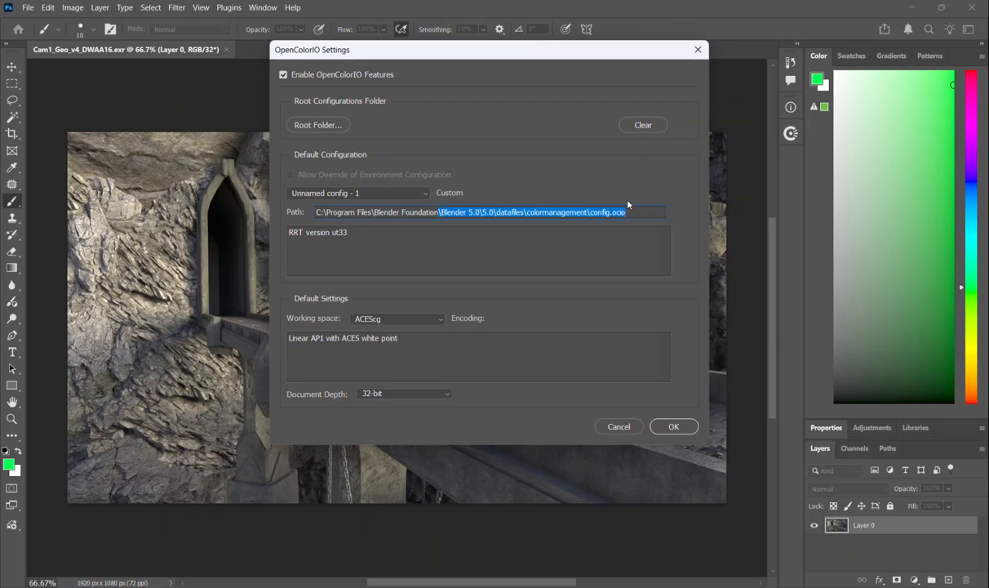
- Set the default OpenColorIO working space to ACEScg from the linear color spaces
left_click(403, 319)
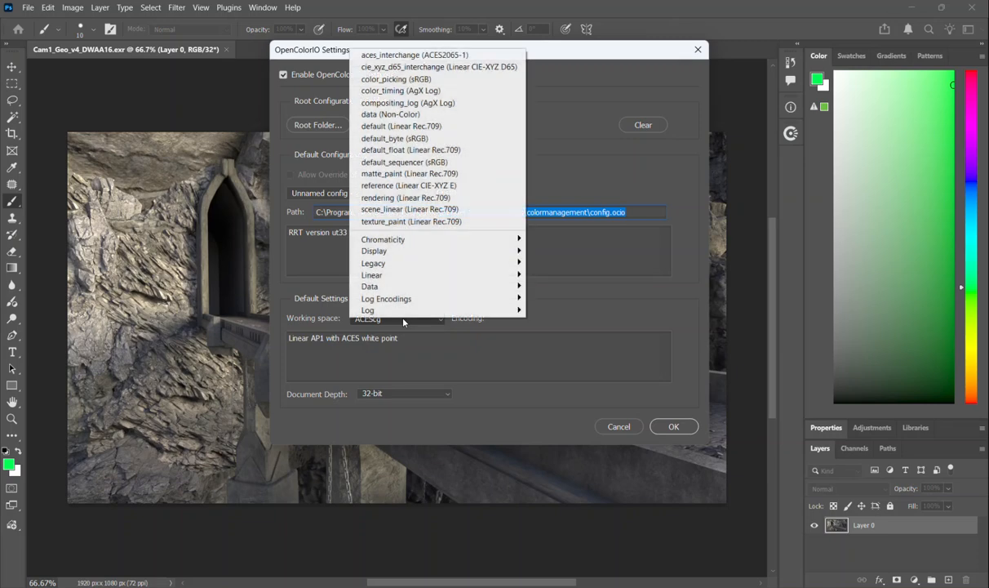
left_click(296, 324)
left_click(384, 319)
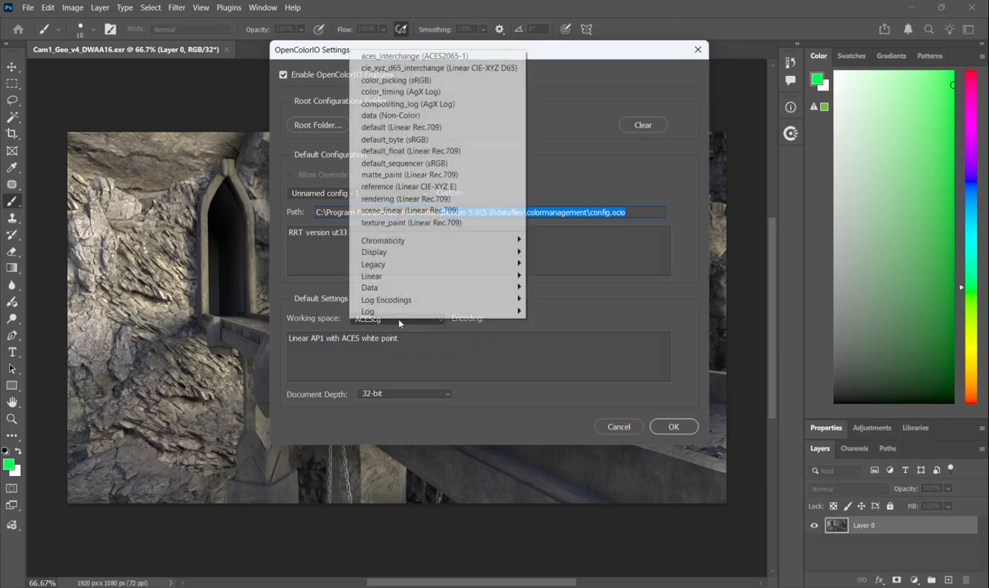
mouse_move(421, 279)
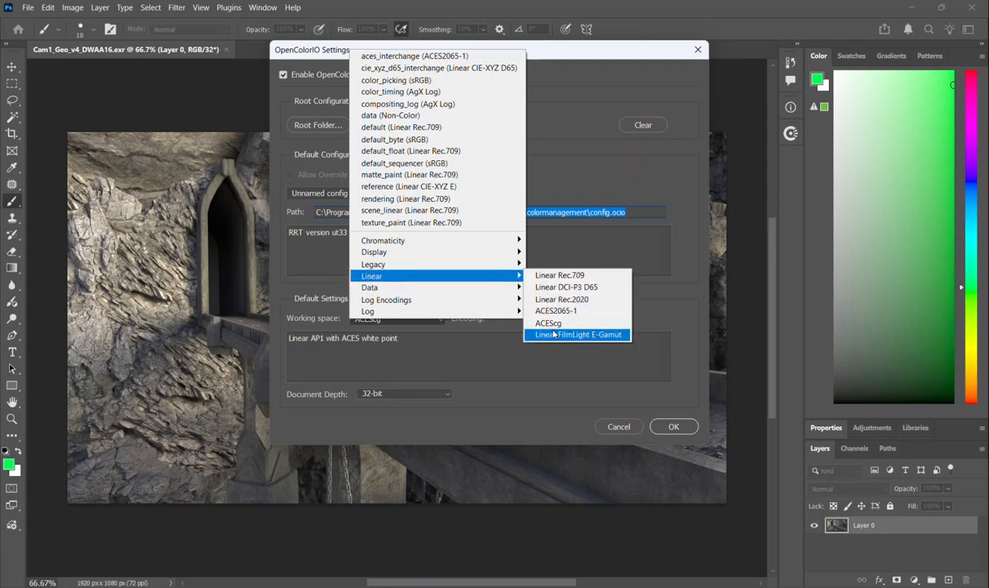
left_click(559, 323)
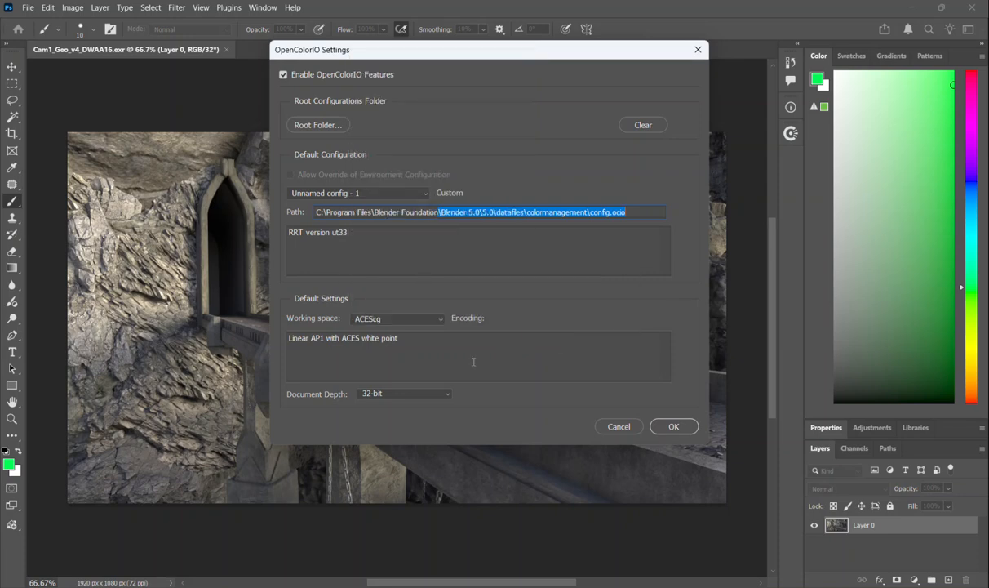
- Keep the default document depth at 32-bit and apply the OpenColorIO settings
left_click(415, 394)
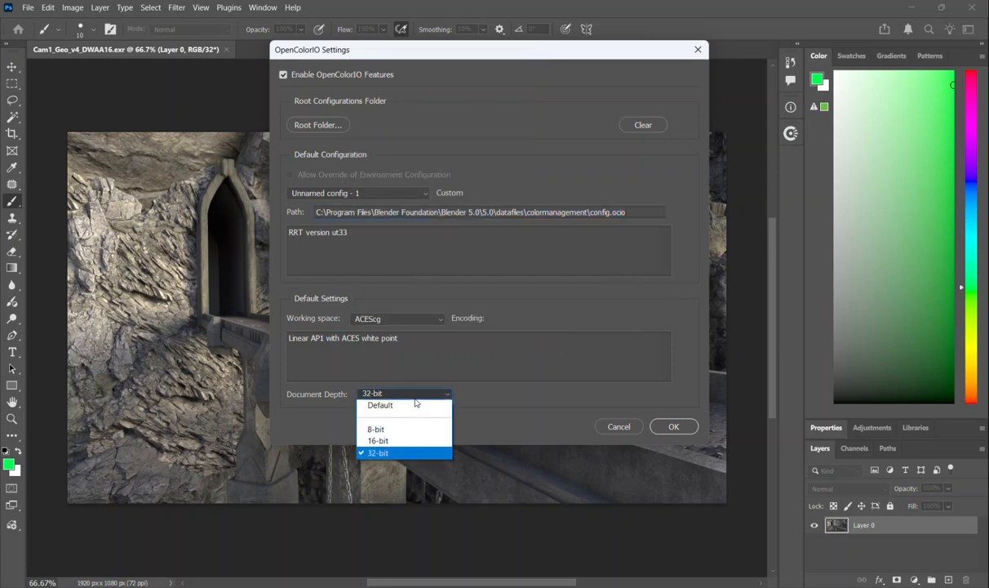
left_click(400, 458)
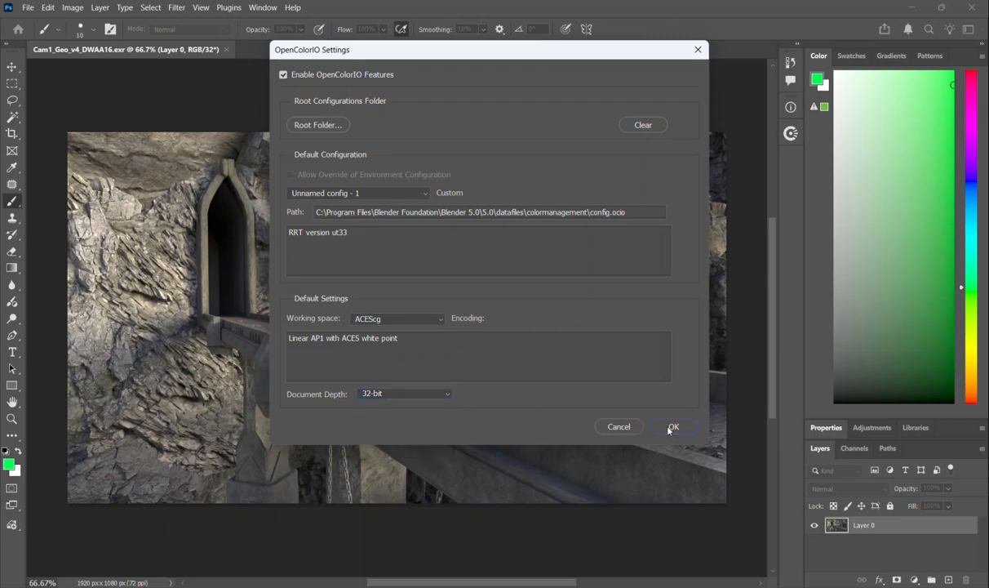
left_click(674, 426)
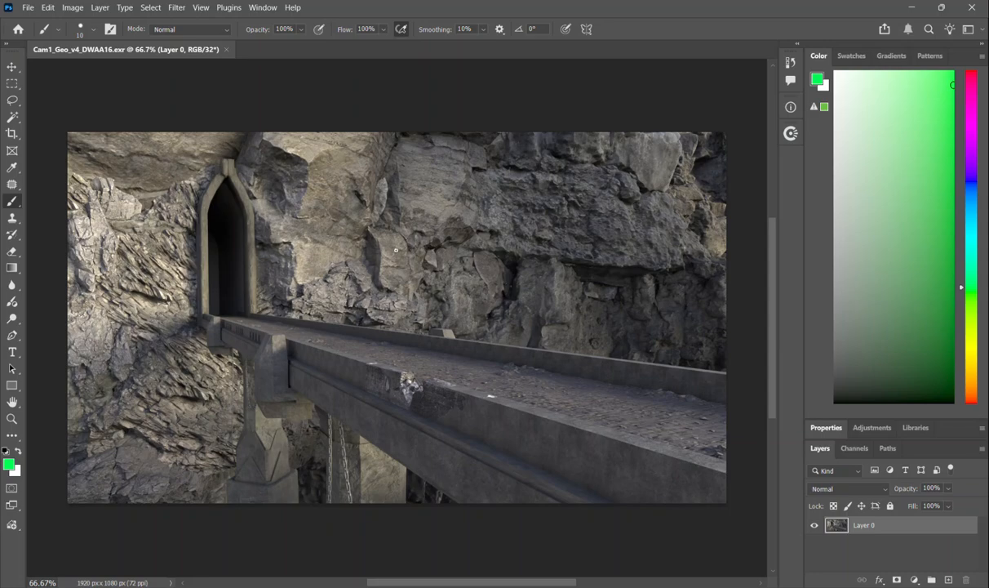
- Start a Convert to OpenColorIO on the opened EXR and keep Unnamed config - 1 as the configuration
left_click(28, 7)
mouse_move(44, 9)
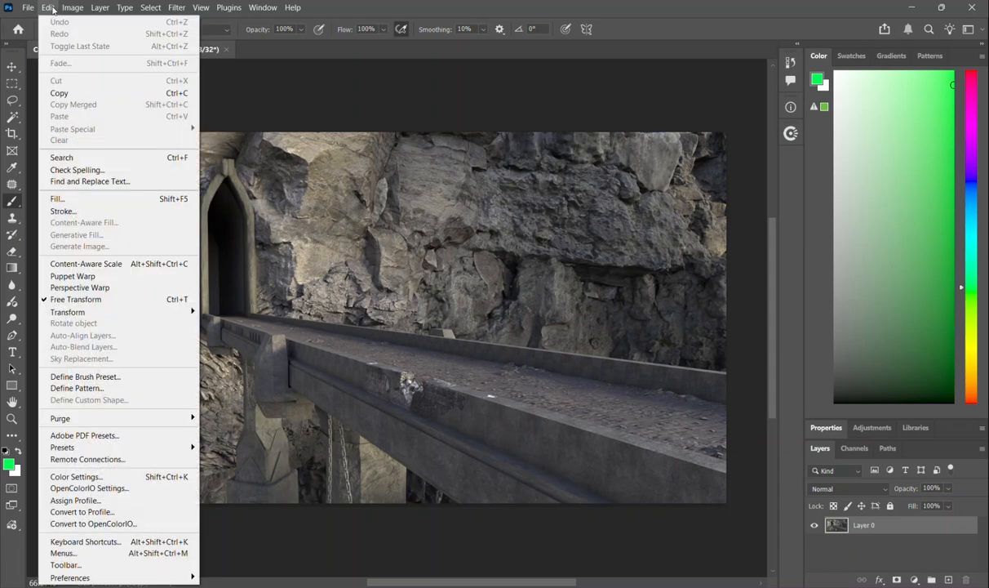
left_click(108, 526)
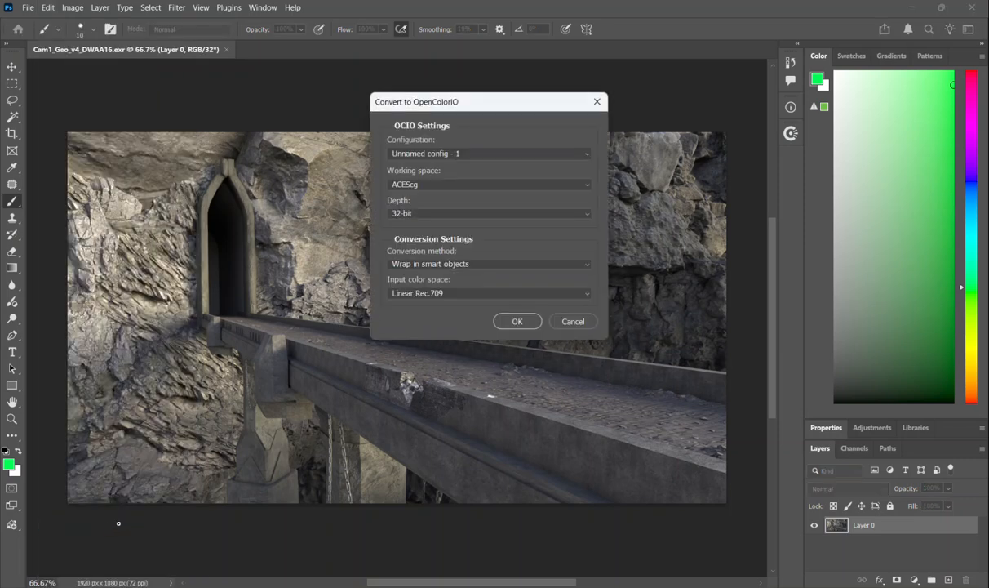
left_click(413, 186)
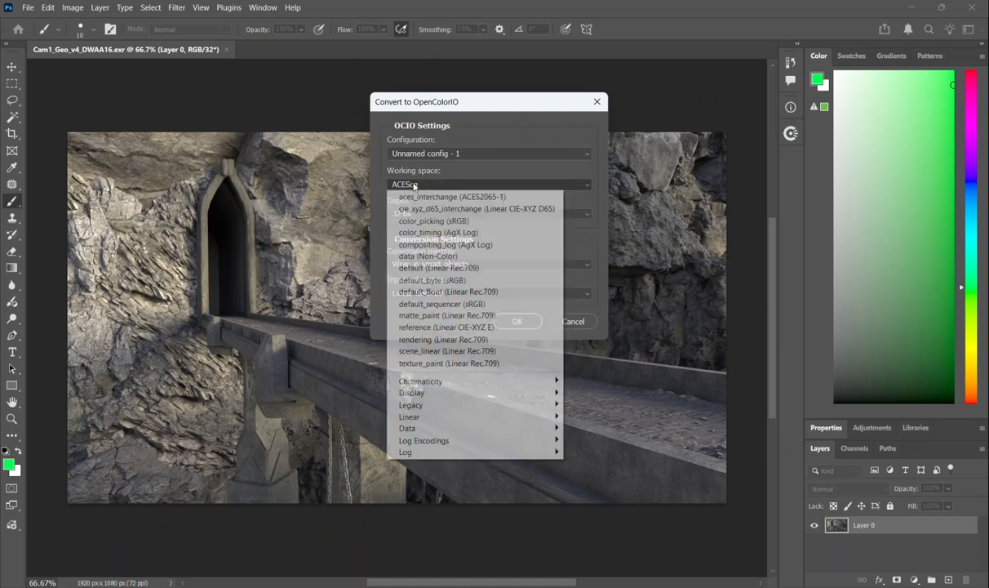
left_click(412, 186)
left_click(413, 186)
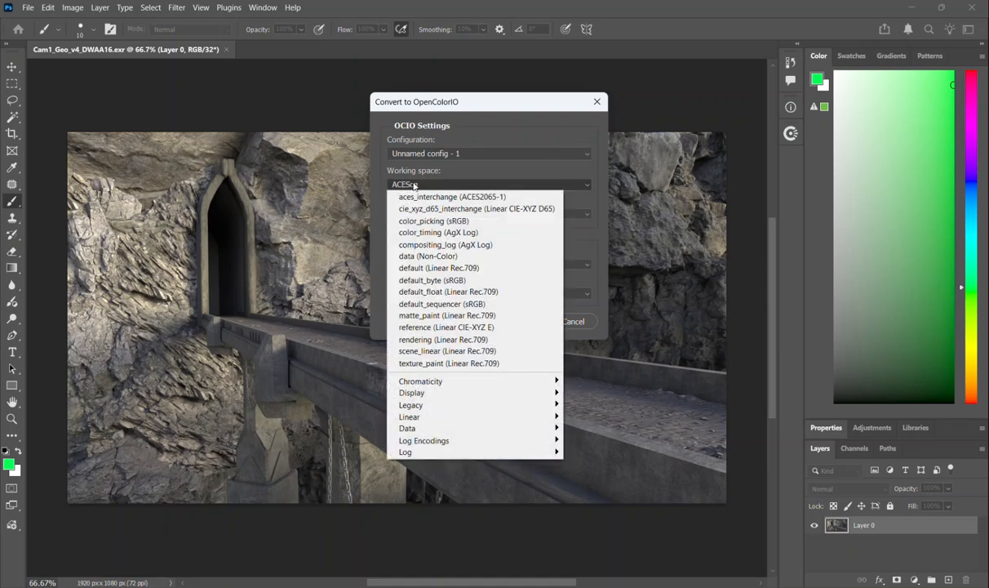
left_click(403, 156)
left_click(403, 154)
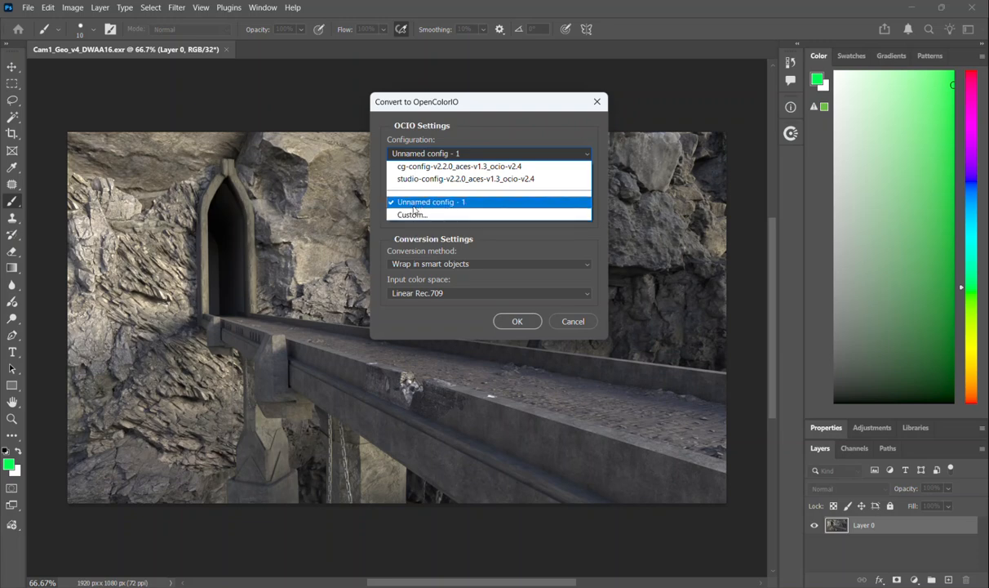
left_click(538, 240)
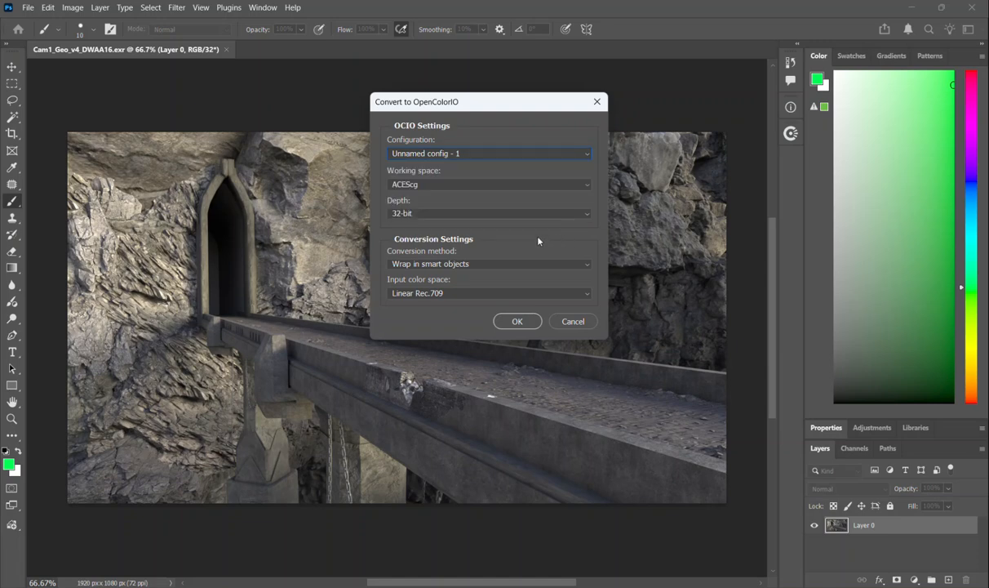
- Keep the conversion's working space at ACEScg from the linear color spaces and its depth at 32-bit
left_click(416, 185)
mouse_move(420, 418)
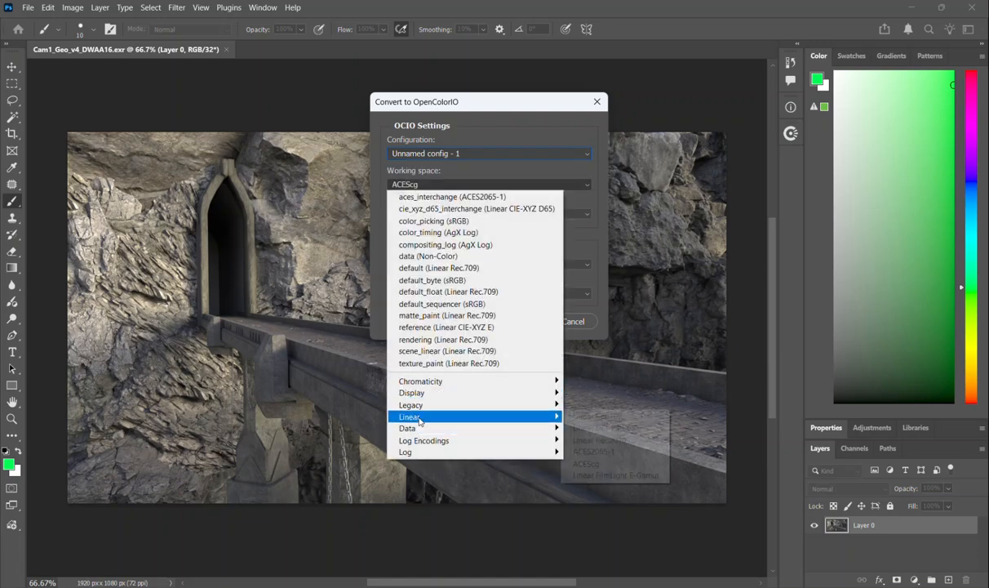
left_click(594, 201)
left_click(490, 215)
left_click(489, 216)
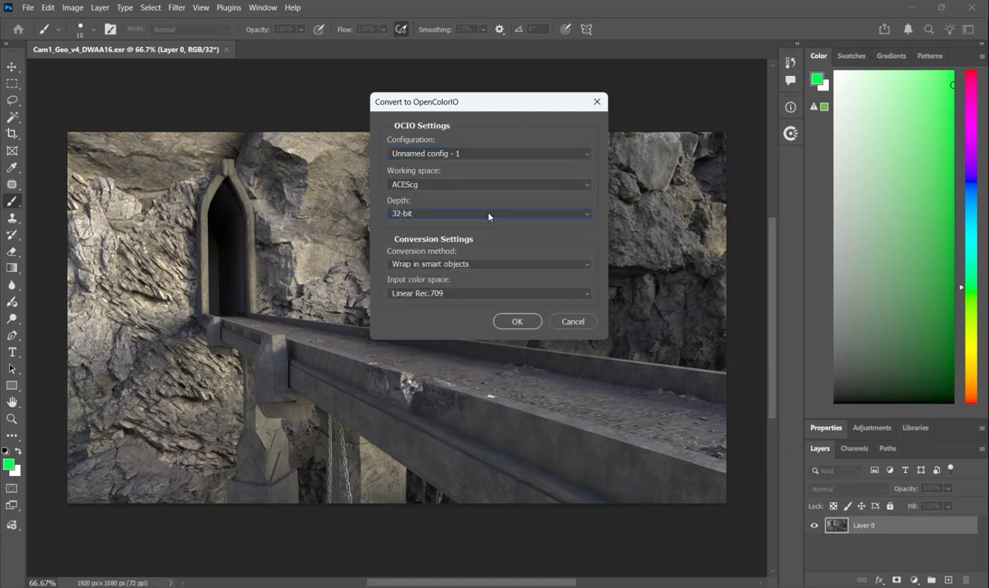
- Keep the Wrap in smart objects conversion method, set the input color space to ACEScg, and convert the document
left_click(483, 264)
left_click(457, 285)
left_click(455, 294)
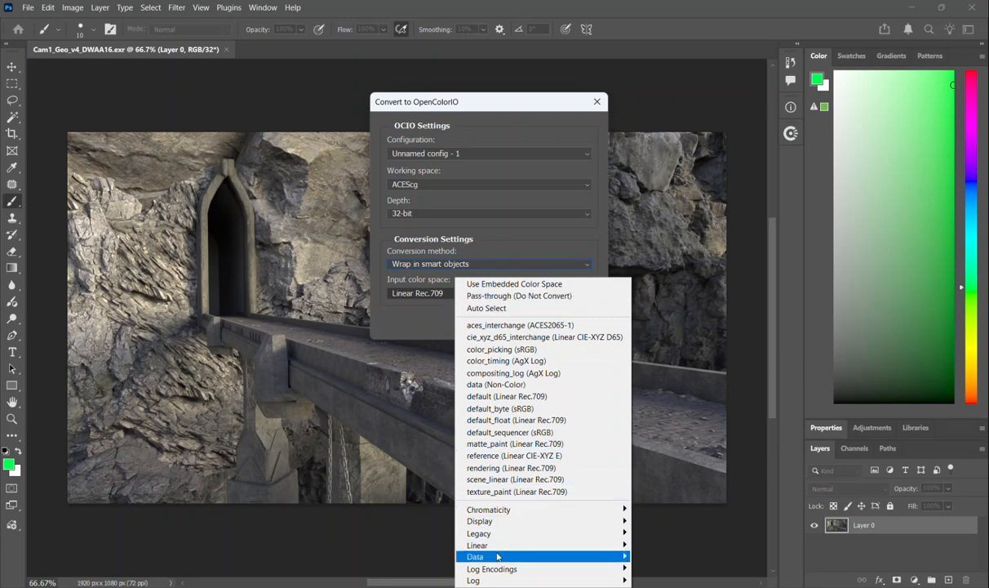
mouse_move(489, 545)
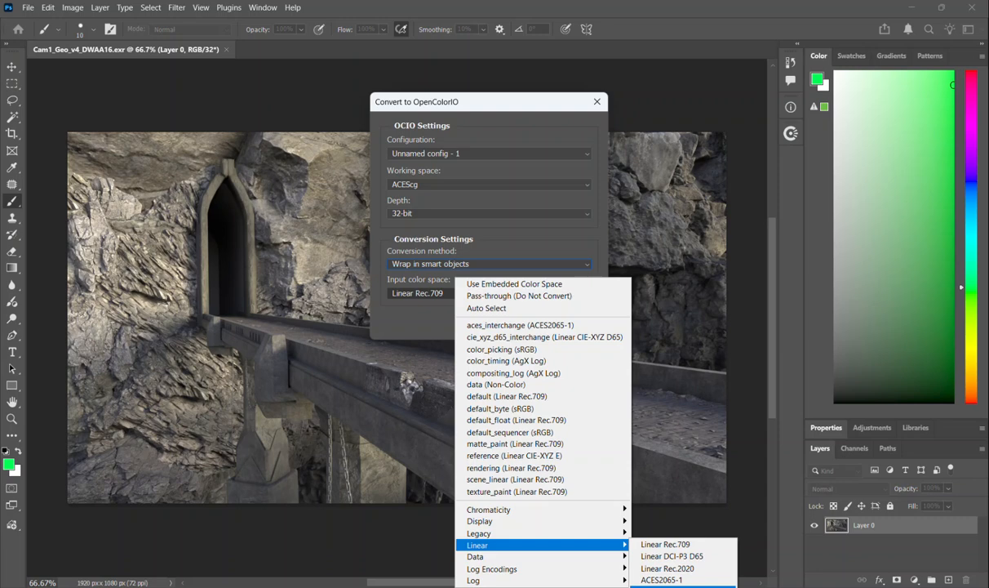
left_click(685, 586)
left_click(517, 321)
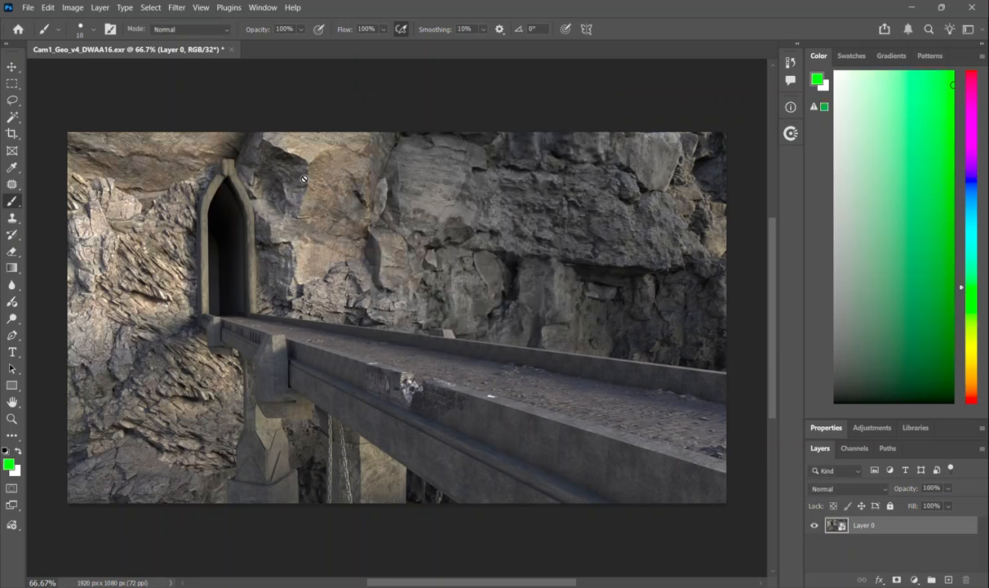
- Set the document's OpenColorIO view to ACES 2.0 with the display kept at sRGB
scroll(392, 296, "up", 1)
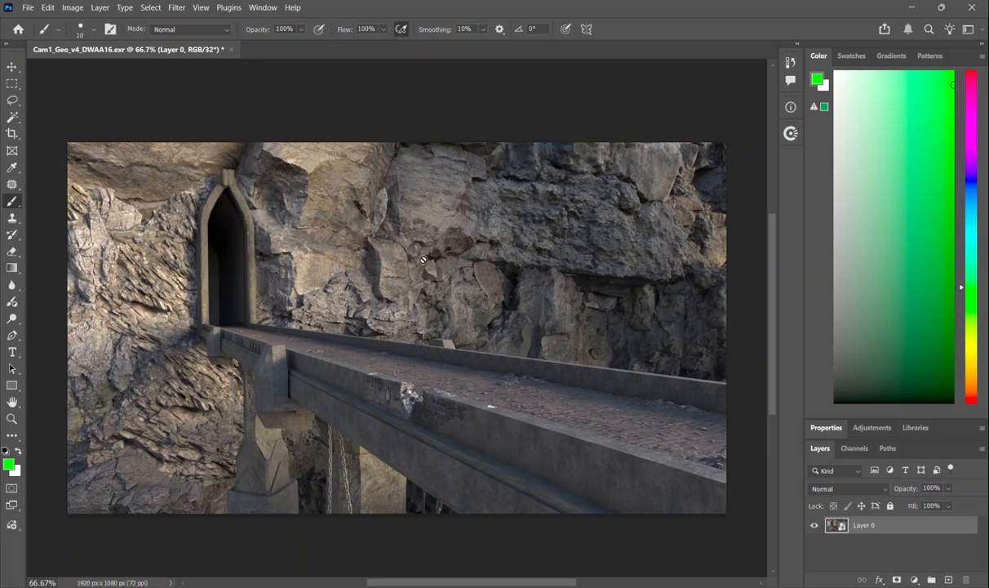
left_click(258, 9)
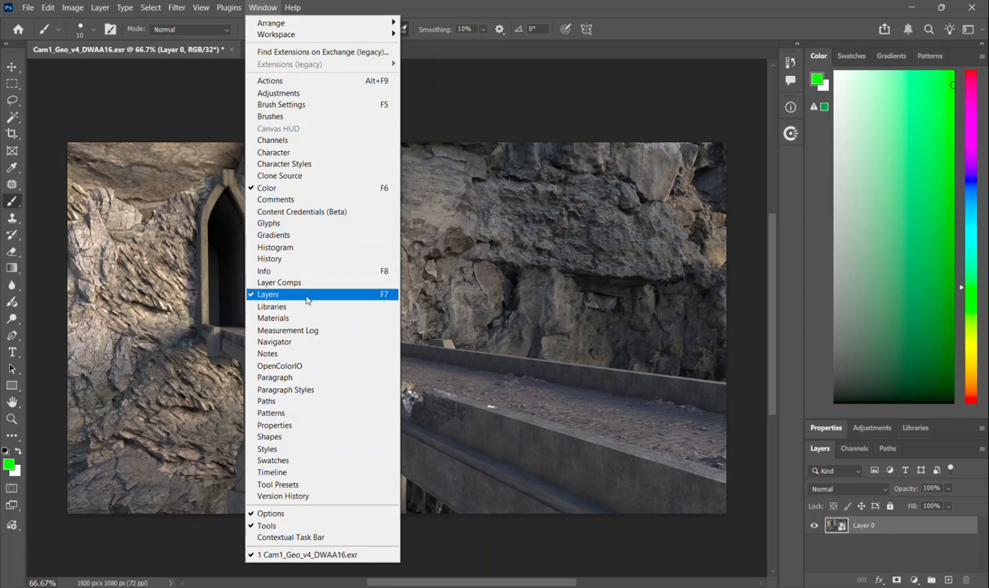
left_click(302, 368)
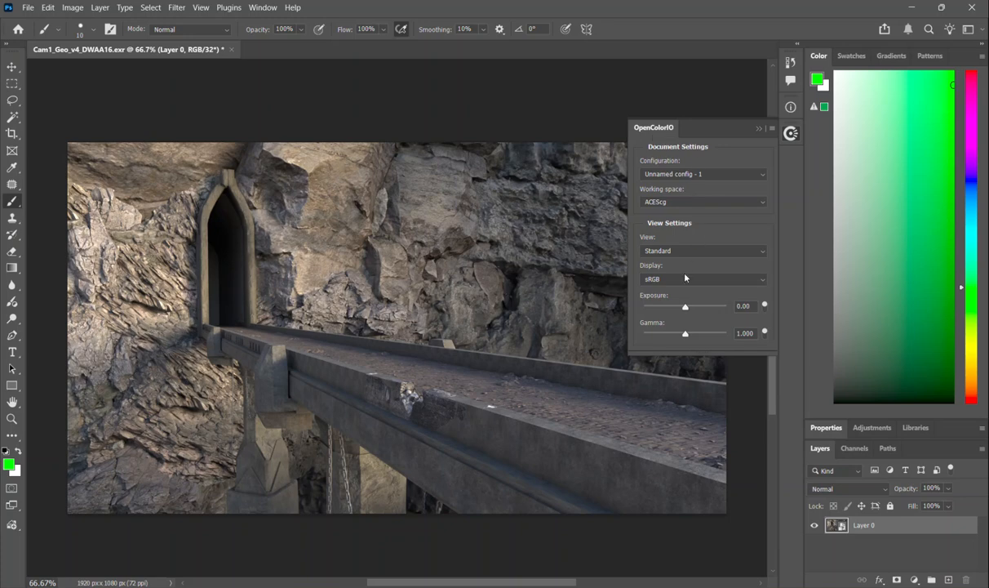
left_click(659, 281)
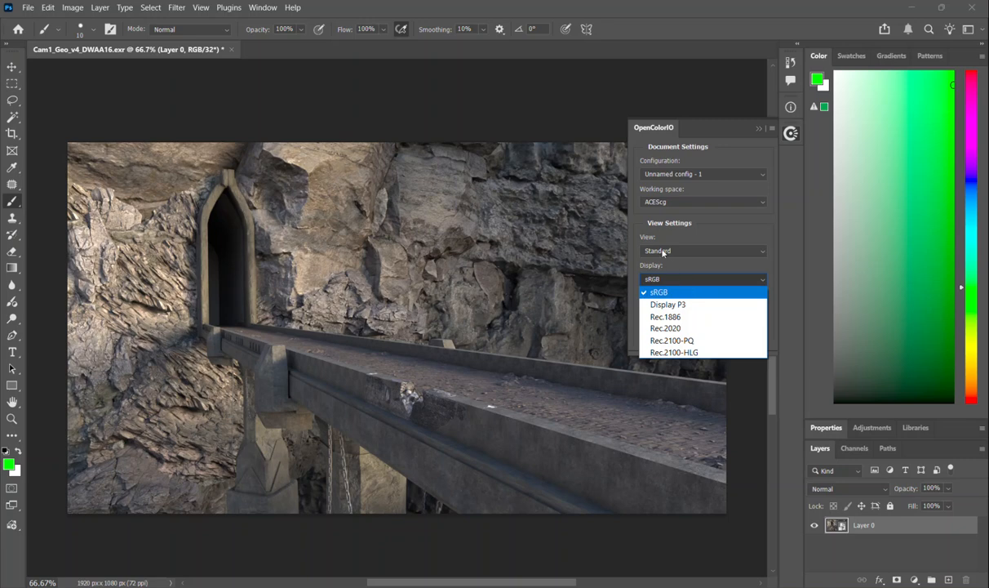
left_click(662, 252)
left_click(645, 253)
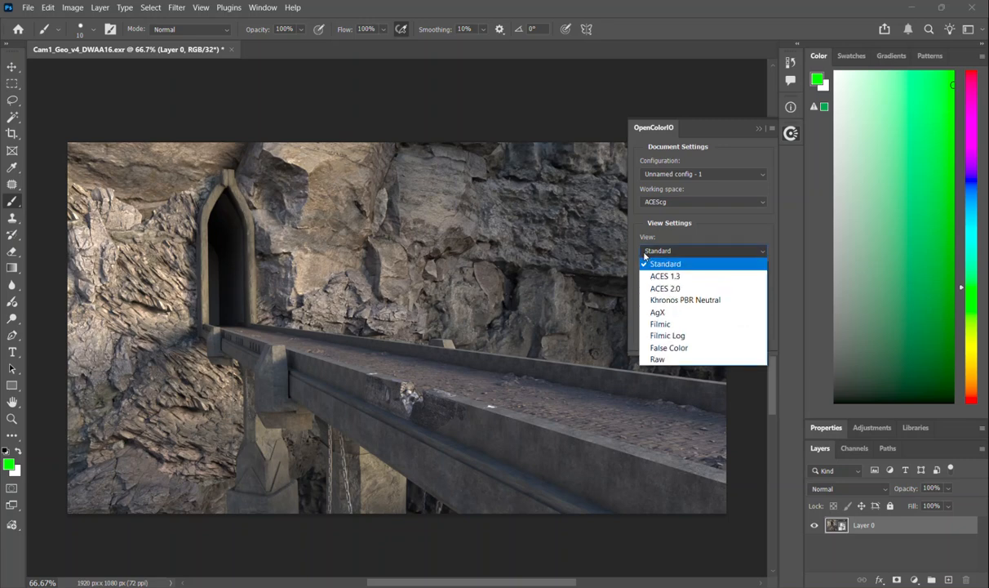
left_click(674, 289)
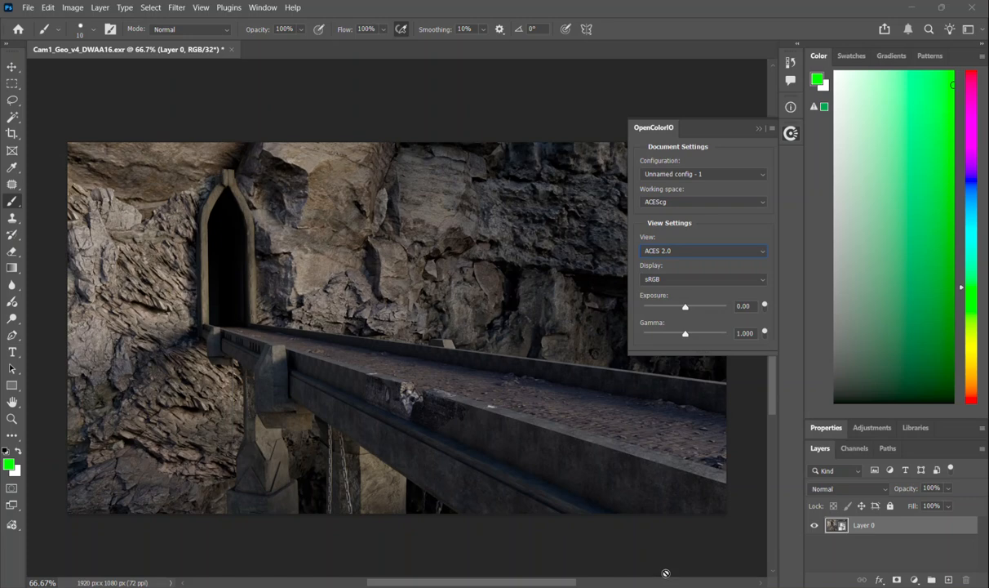
left_click(758, 128)
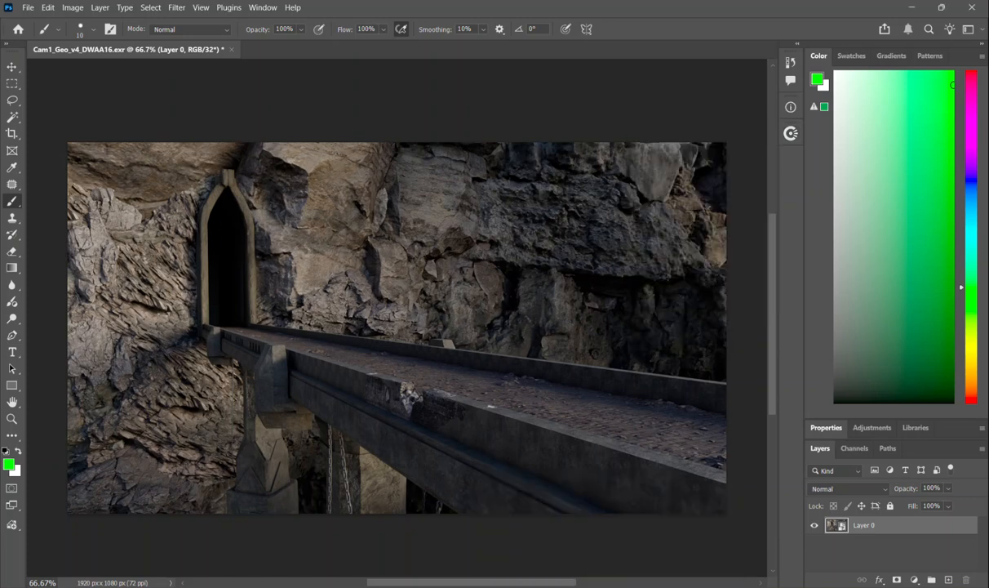
- Switch to Blender to compare its viewer render with the converted image, and return to Photoshop
left_click(551, 523)
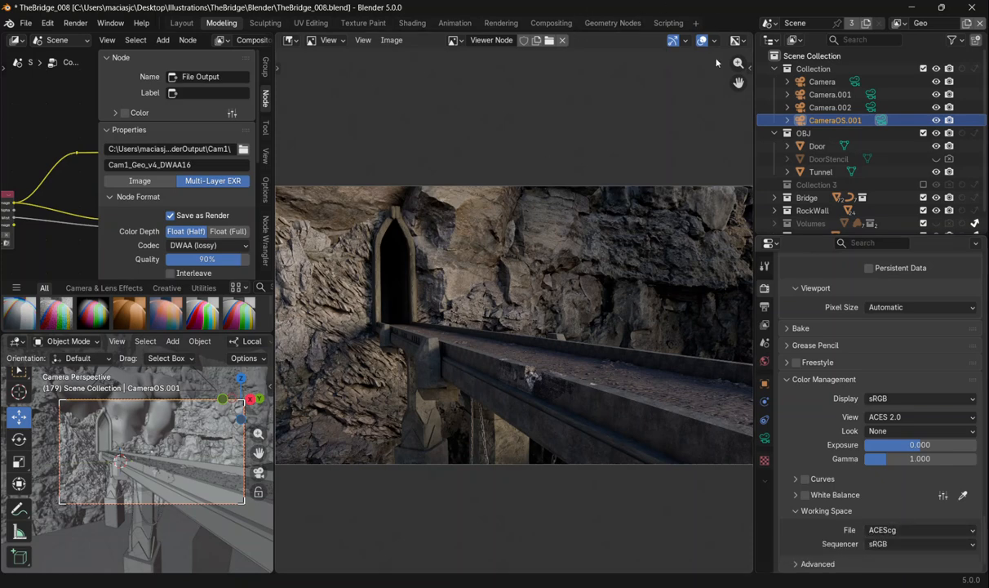
double_click(851, 6)
left_click_drag(709, 232, 573, 269)
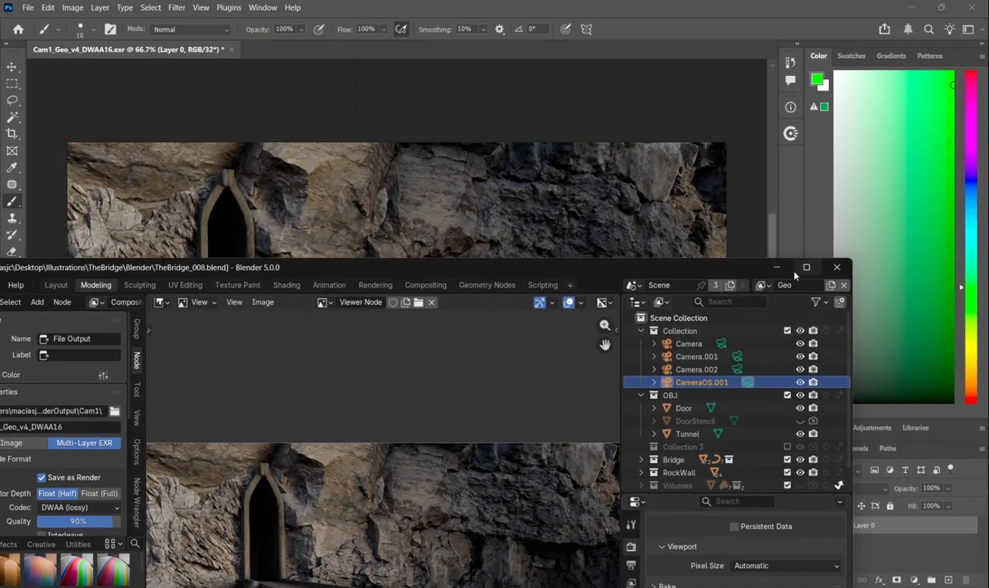
double_click(759, 259)
left_click(913, 7)
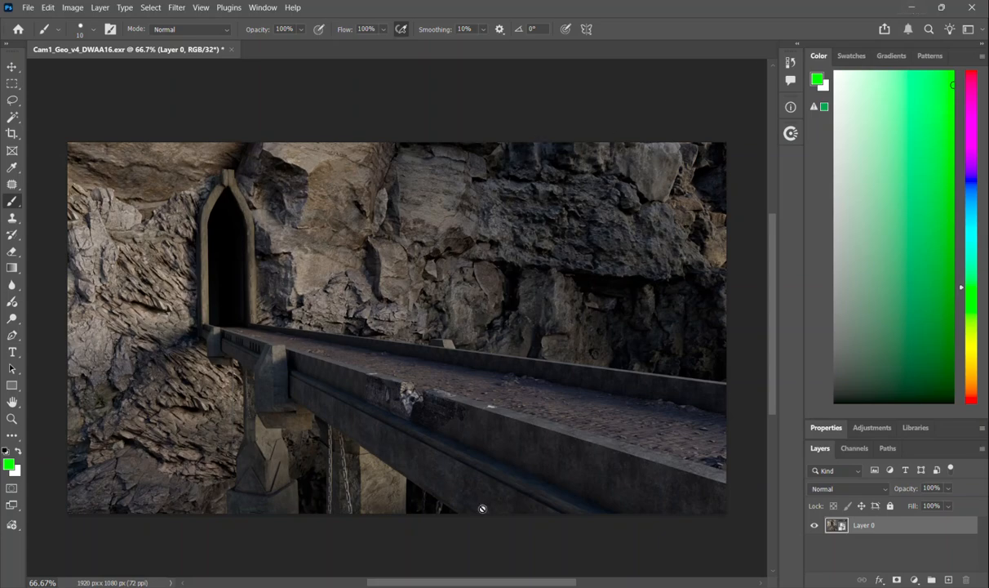
- Switch to File Explorer and browse the Blender project's textures folder for an image to import
mouse_move(463, 578)
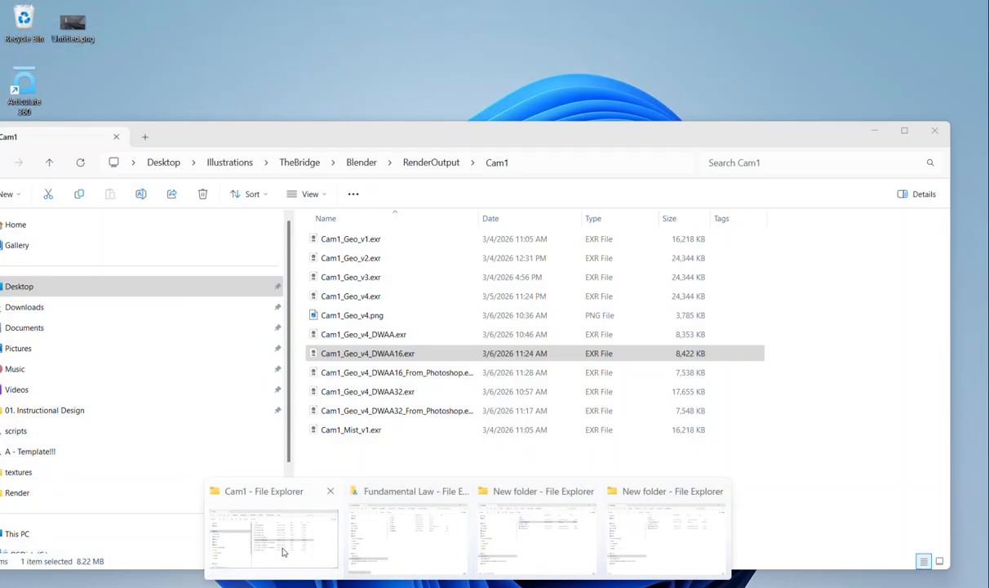
left_click(268, 524)
left_click(431, 162)
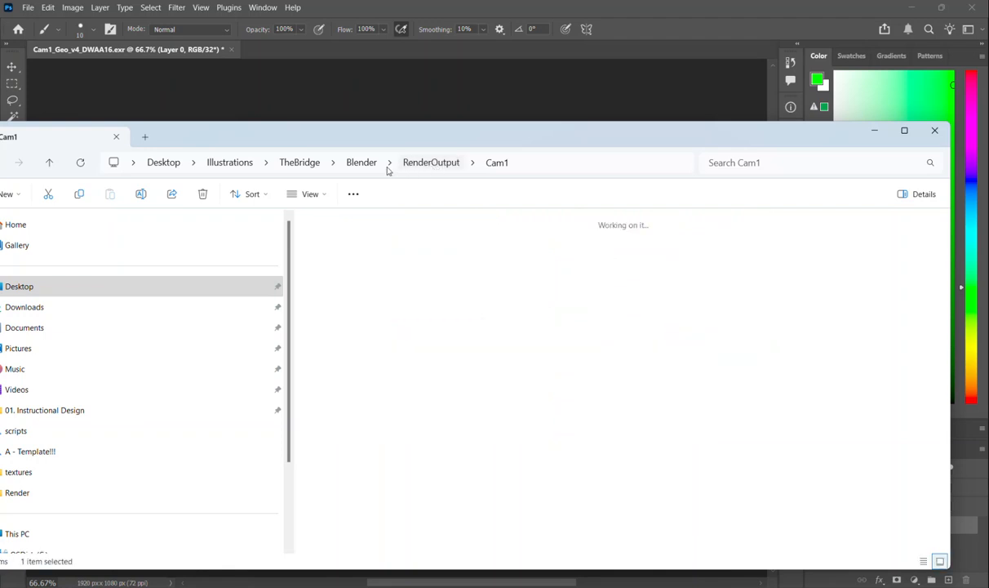
left_click(364, 162)
double_click(341, 260)
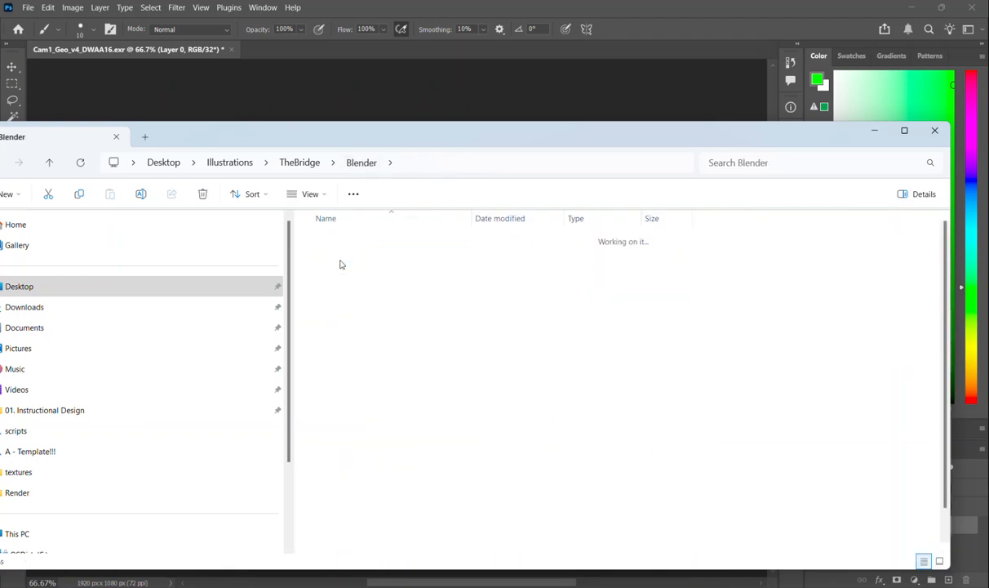
scroll(347, 368, "down", 1)
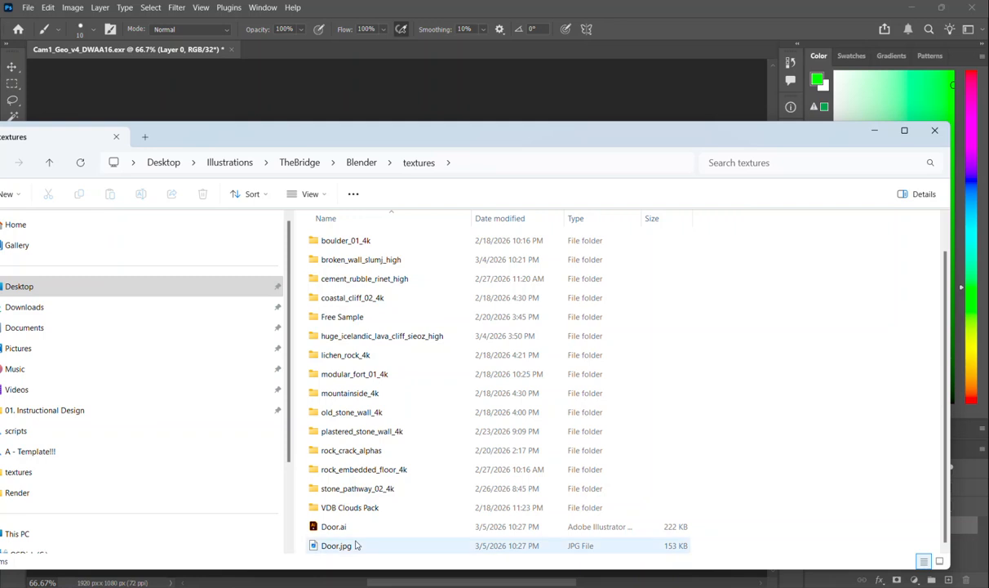
left_click(330, 544)
scroll(359, 514, "up", 1)
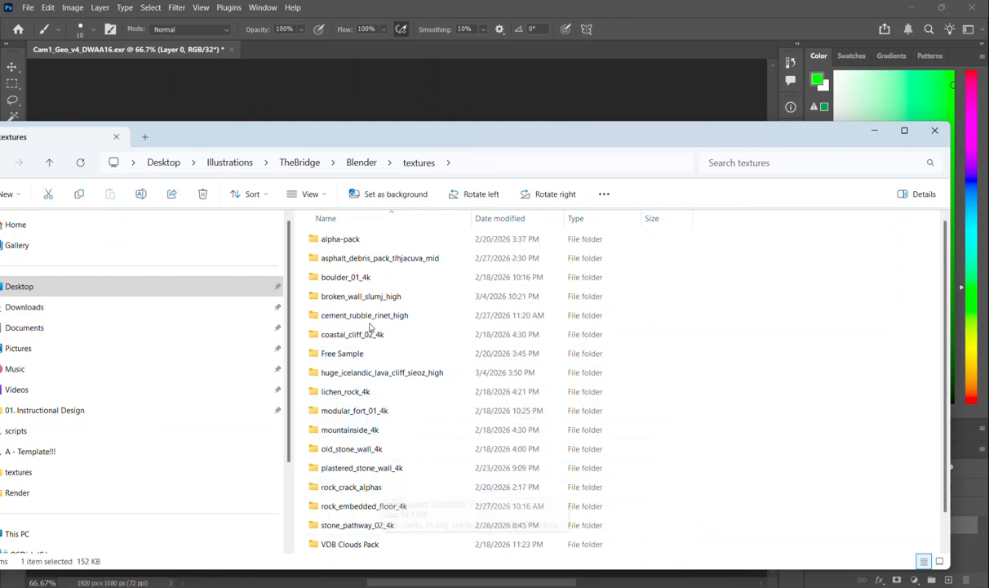
- Open Gemini_Generated_Image_15tff115tff115tf.png from the TheBridge project folders as a separate document in Photoshop
left_click(300, 163)
left_click(349, 260)
double_click(350, 259)
left_click(340, 263)
left_click_drag(340, 266, 290, 56)
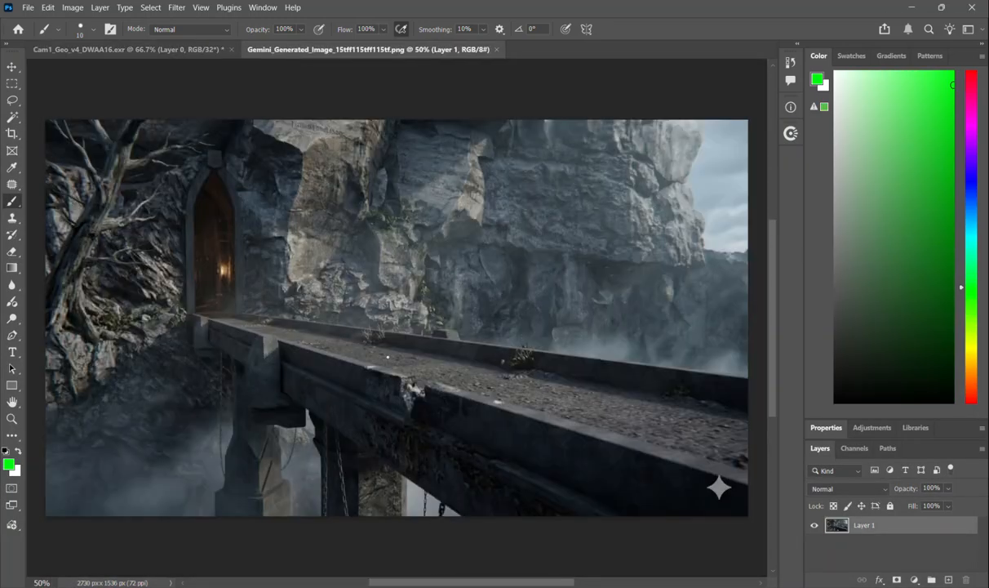
- Copy the entire Gemini-generated image and paste it as a new layer into Cam1_Geo_v4_DWAA16.exr
key("ctrl+a")
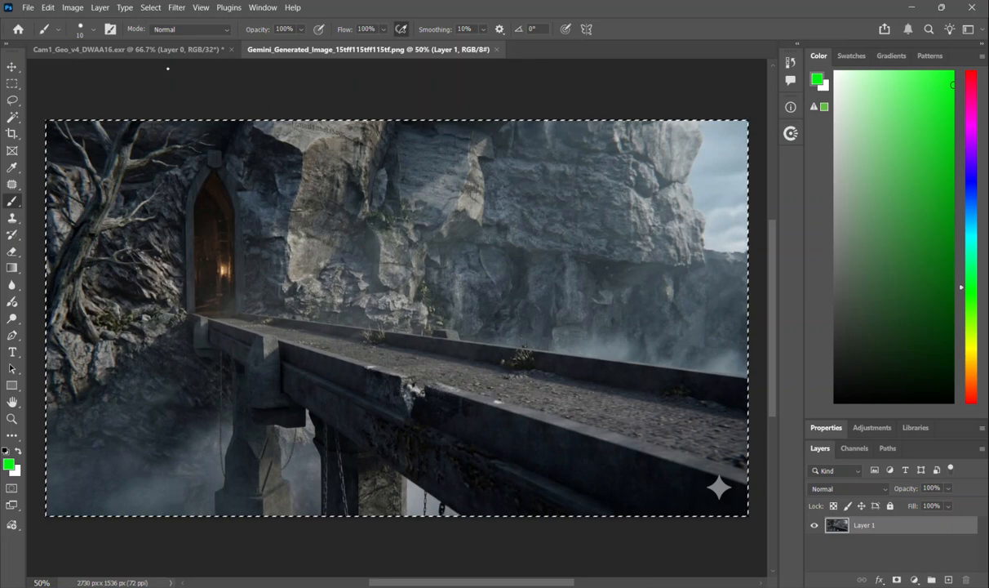
left_click(169, 54)
key("ctrl+v")
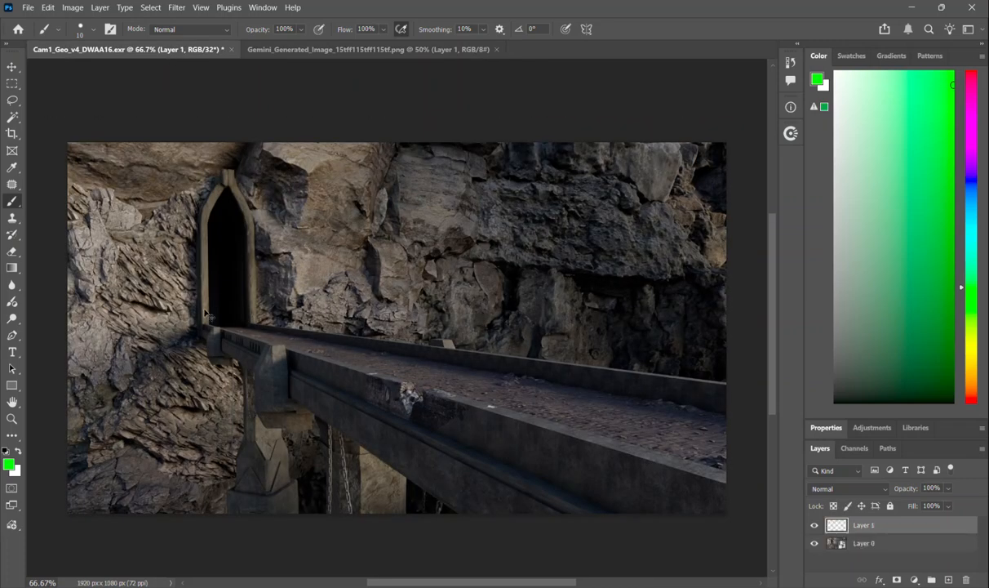
- Scale the pasted image layer down to about 34% and place it over the lower-left part of the bridge render
key("ctrl+t")
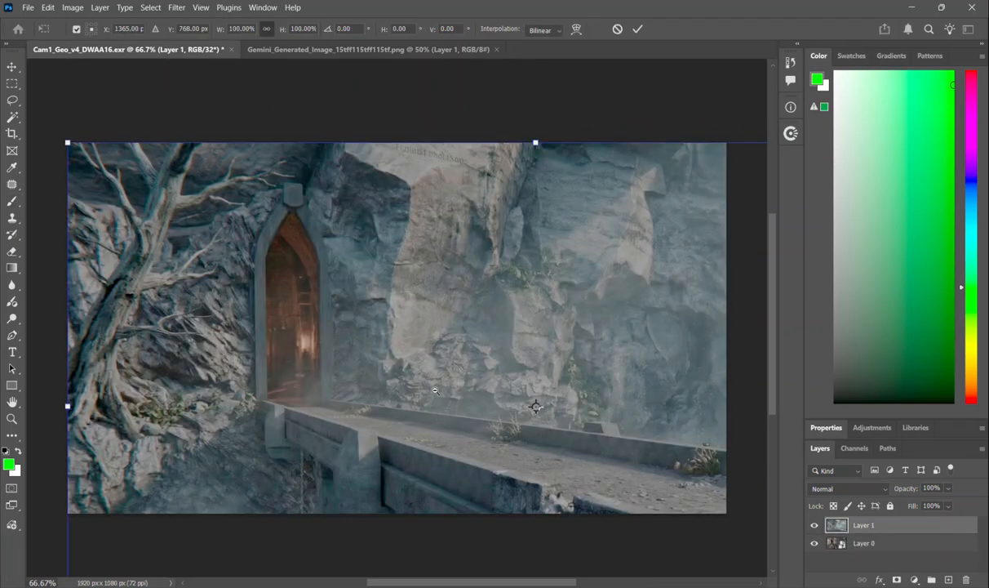
scroll(408, 393, "down", 3)
left_click_drag(648, 297, 421, 371)
scroll(407, 385, "up", 2)
key("Return")
key("b")
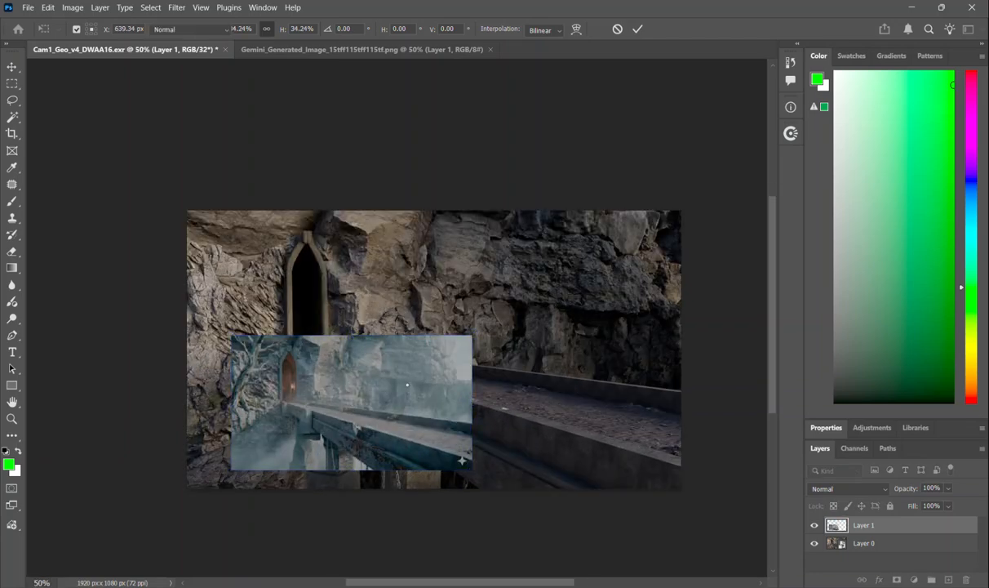
scroll(365, 408, "up", 2)
left_click_drag(366, 408, 339, 390)
scroll(414, 381, "down", 1)
key("v")
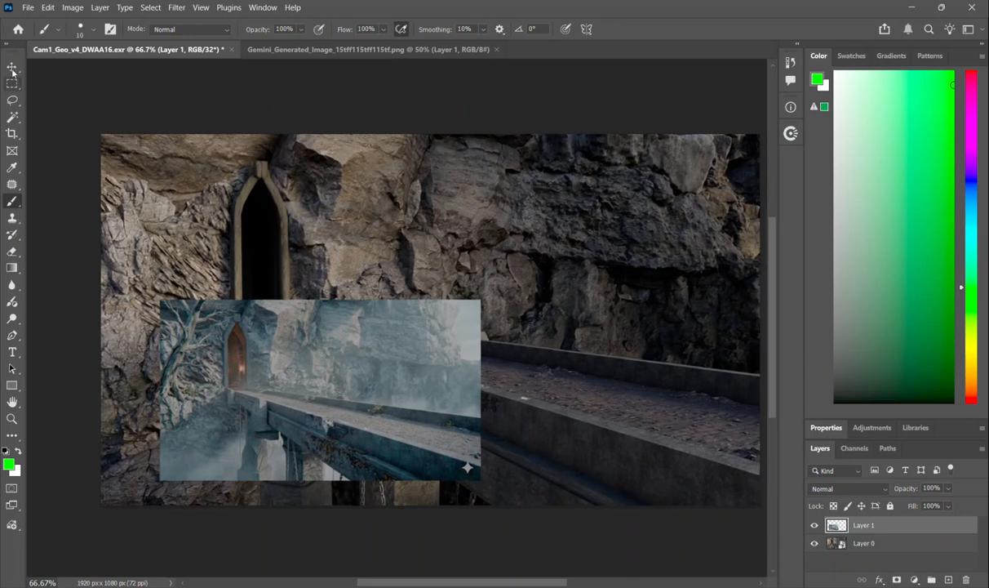
- Compare the pasted layer's colors in the EXR document with the original Gemini PNG document
mouse_move(368, 351)
left_mouse_down()
mouse_move(514, 322)
mouse_move(361, 343)
mouse_move(284, 335)
mouse_move(271, 363)
left_mouse_up()
left_click(347, 51)
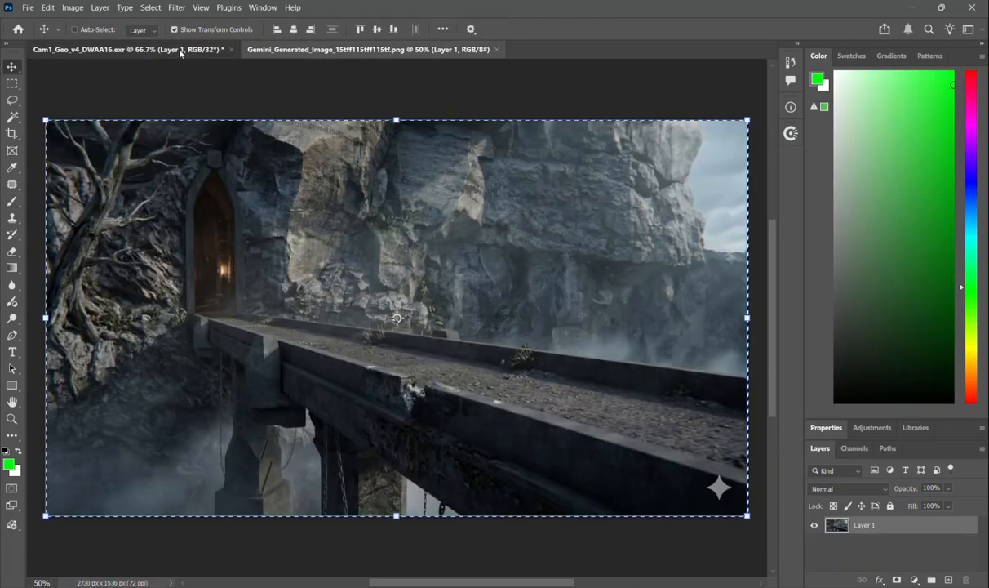
left_click(176, 49)
left_click_drag(263, 268, 346, 330)
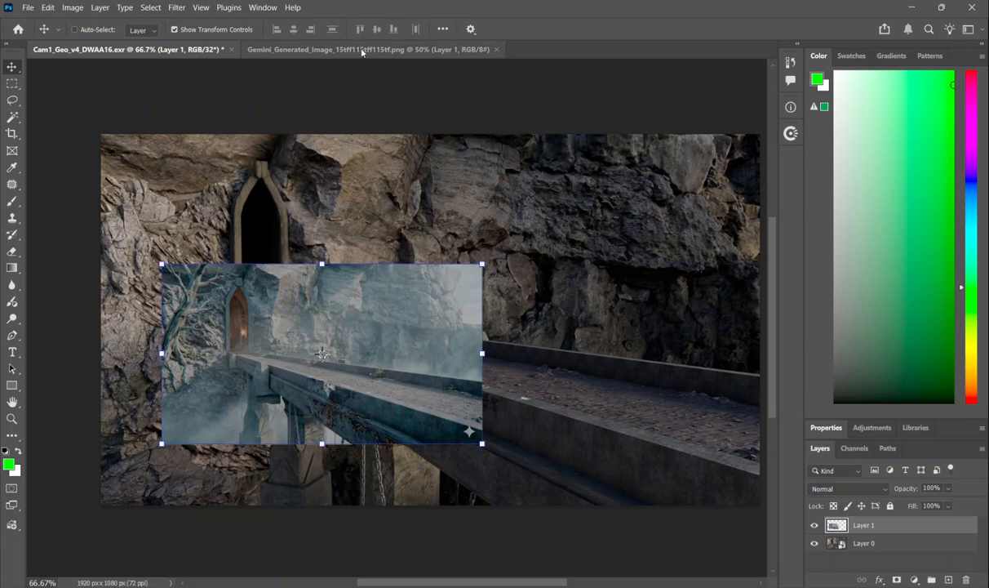
left_click(344, 50)
left_click(154, 51)
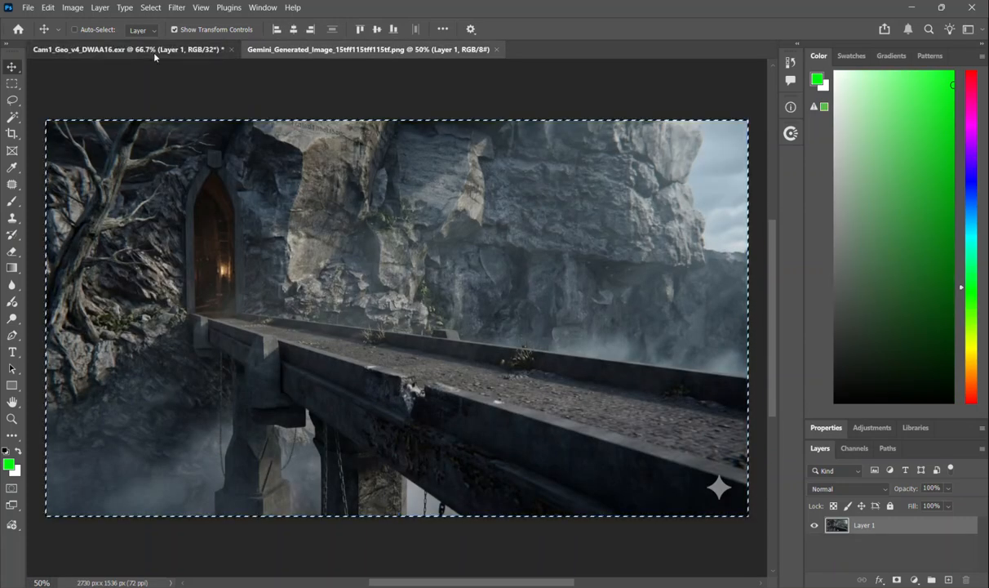
left_click_drag(413, 333, 461, 334)
mouse_move(388, 345)
left_mouse_down()
mouse_move(436, 362)
mouse_move(480, 340)
mouse_move(444, 375)
mouse_move(340, 369)
mouse_move(378, 359)
left_mouse_up()
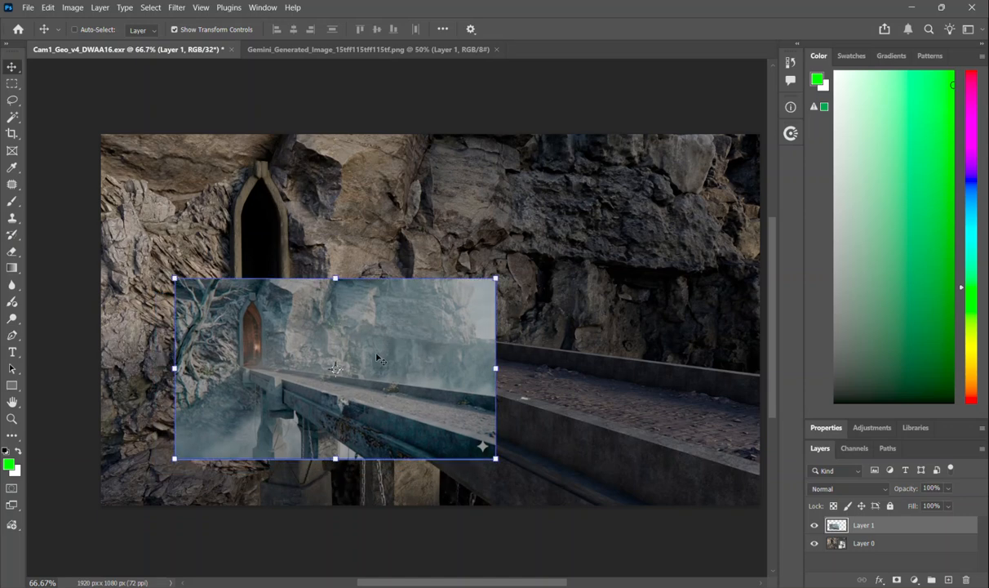
- Delete the pasted image layer from Cam1_Geo_v4_DWAA16.exr and return to the Gemini PNG document
left_click(965, 580)
left_click(386, 215)
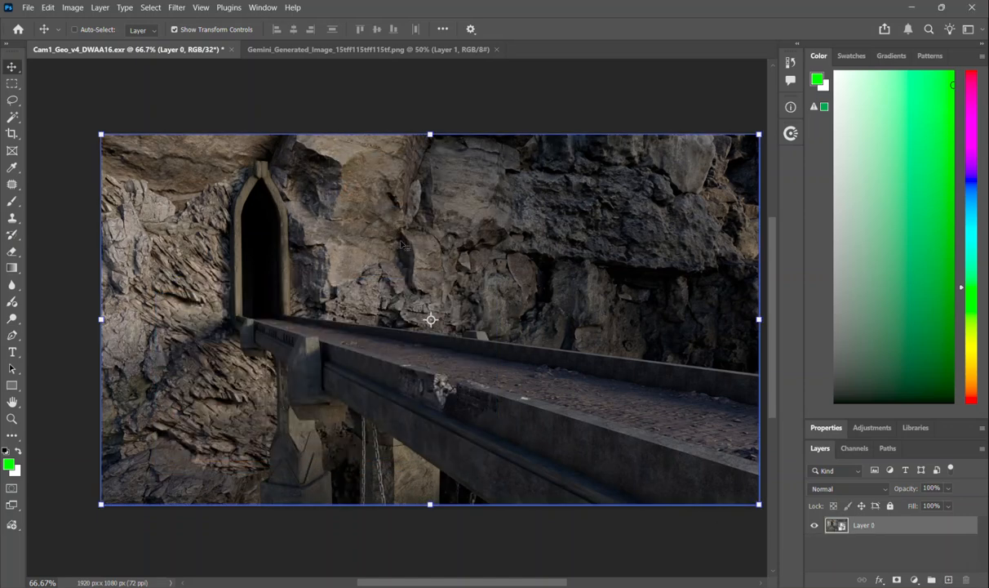
left_click(344, 50)
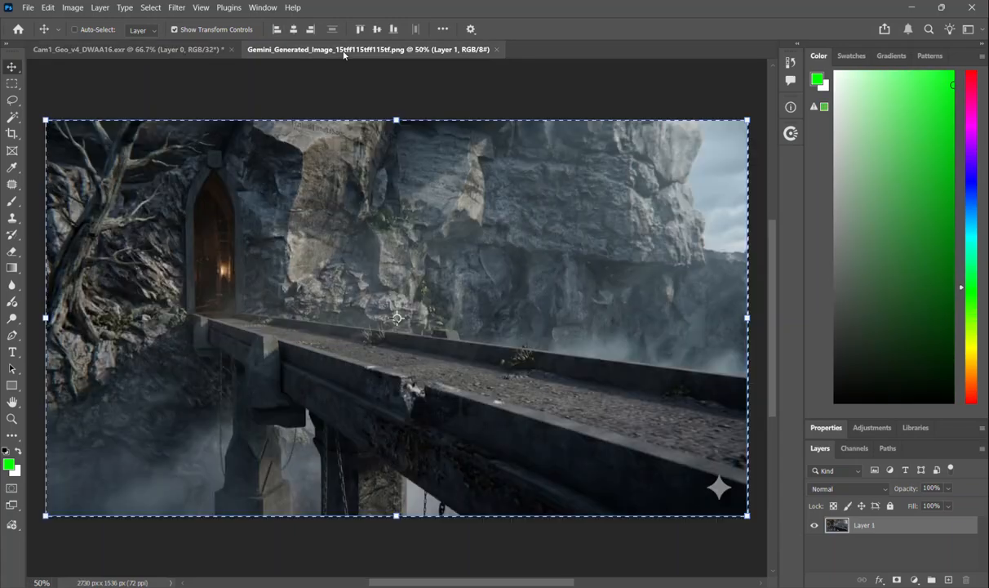
- Open the OpenColorIO conversion for the PNG document and review the available input color spaces
left_click(66, 8)
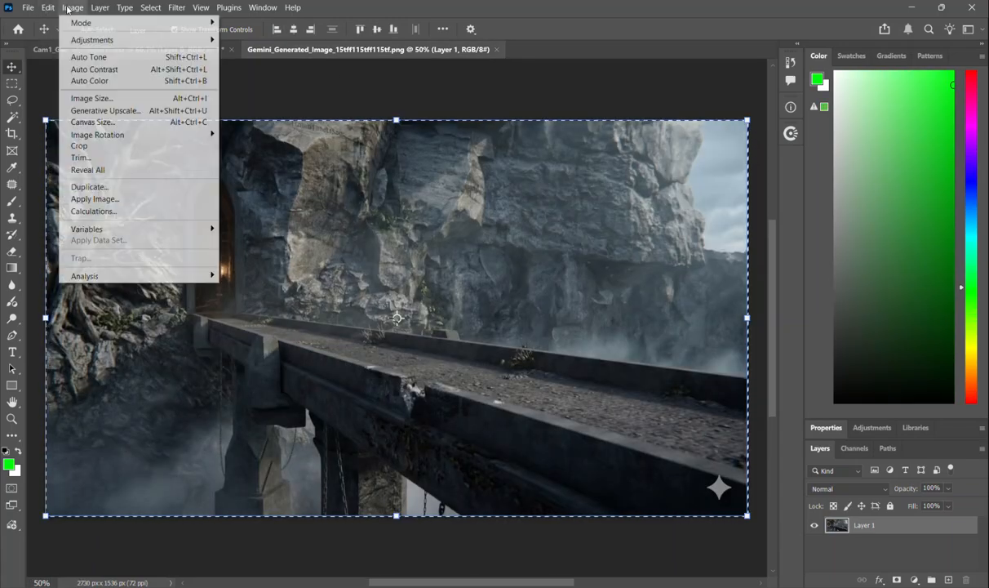
mouse_move(49, 8)
left_click(309, 195)
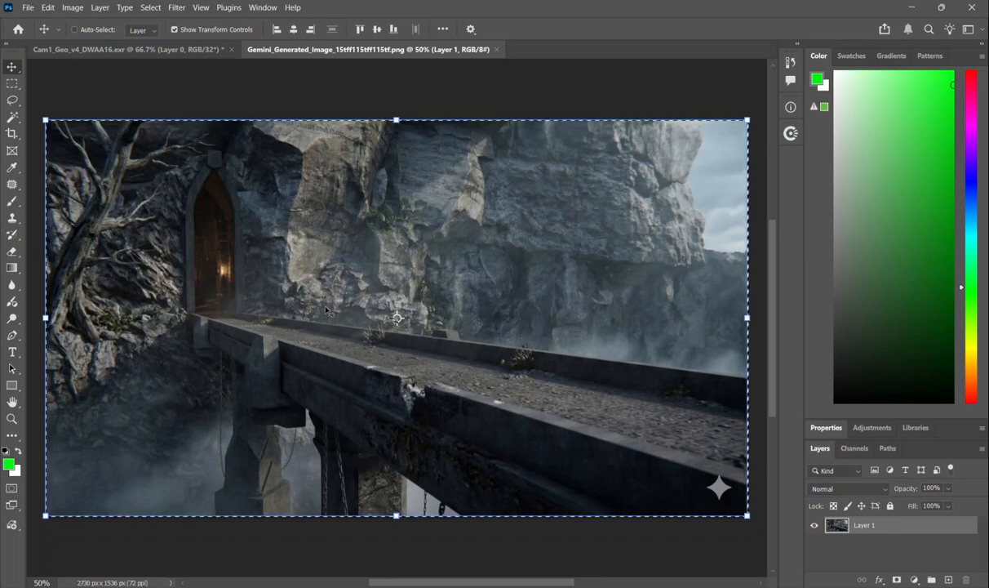
left_click(28, 7)
mouse_move(51, 10)
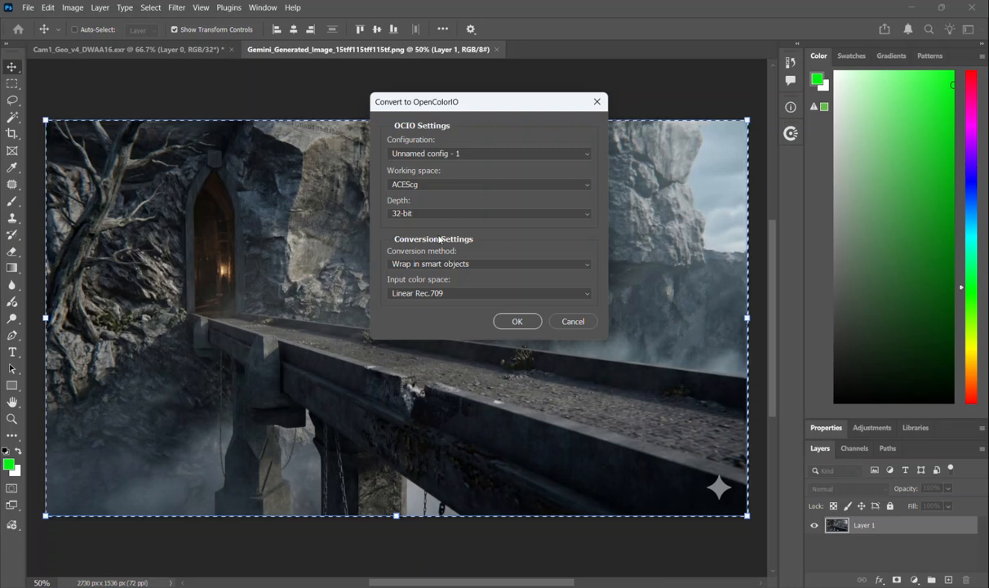
left_click(425, 294)
left_click(420, 292)
left_click(417, 292)
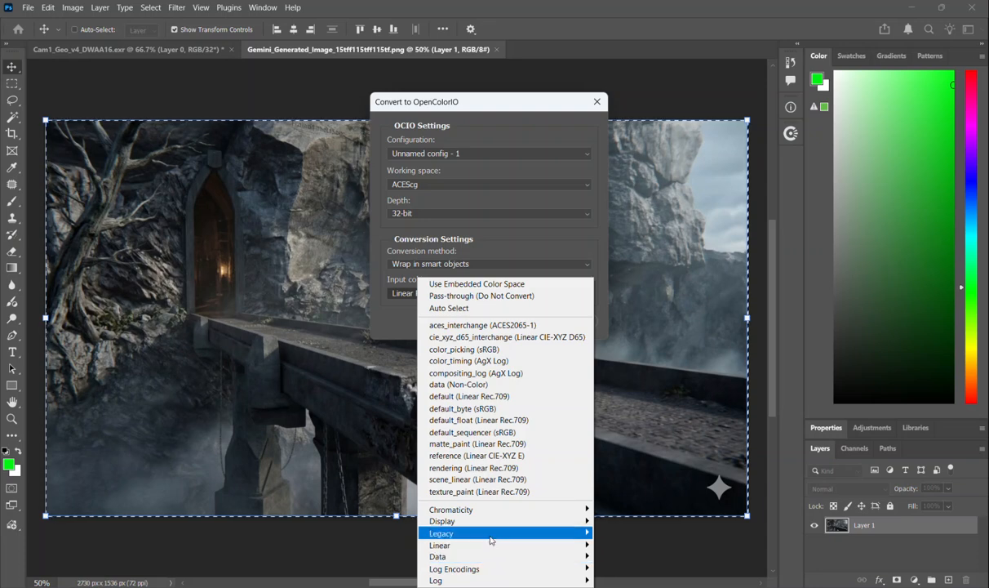
mouse_move(485, 552)
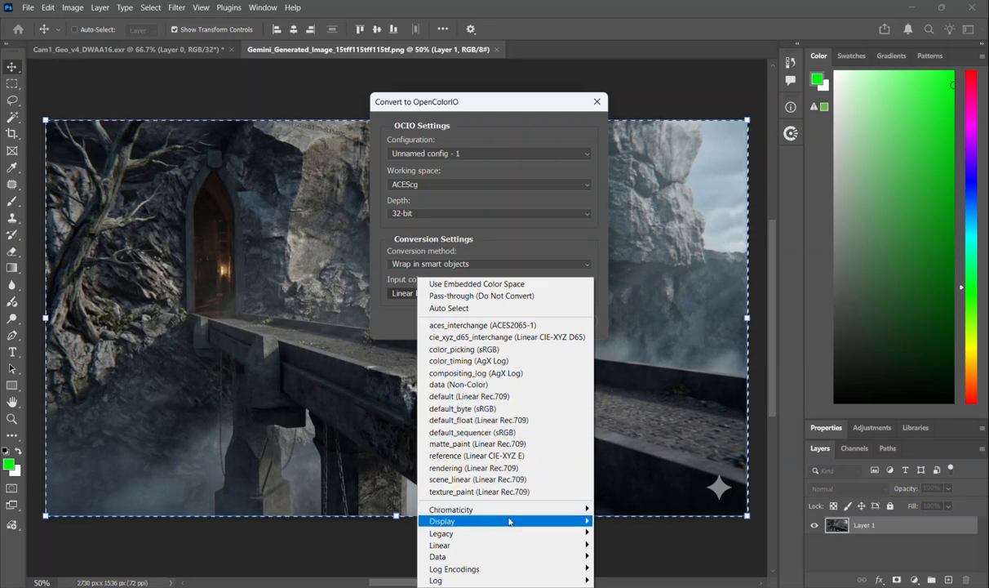
mouse_move(502, 523)
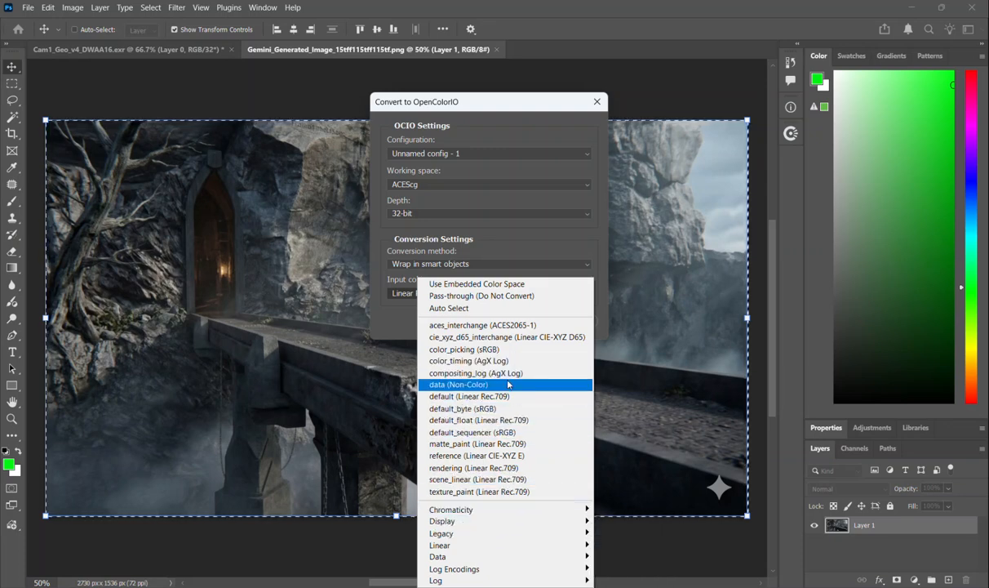
left_click(386, 312)
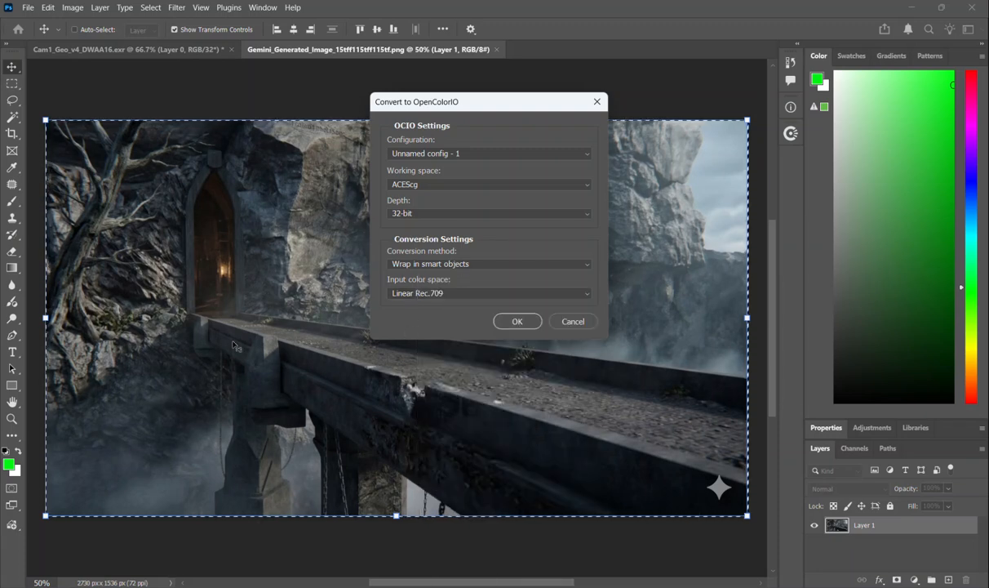
- Convert the PNG to 32-bit ACEScg with input color space ACES 2.0 sRGB, wrapping layers in smart objects
left_click(431, 295)
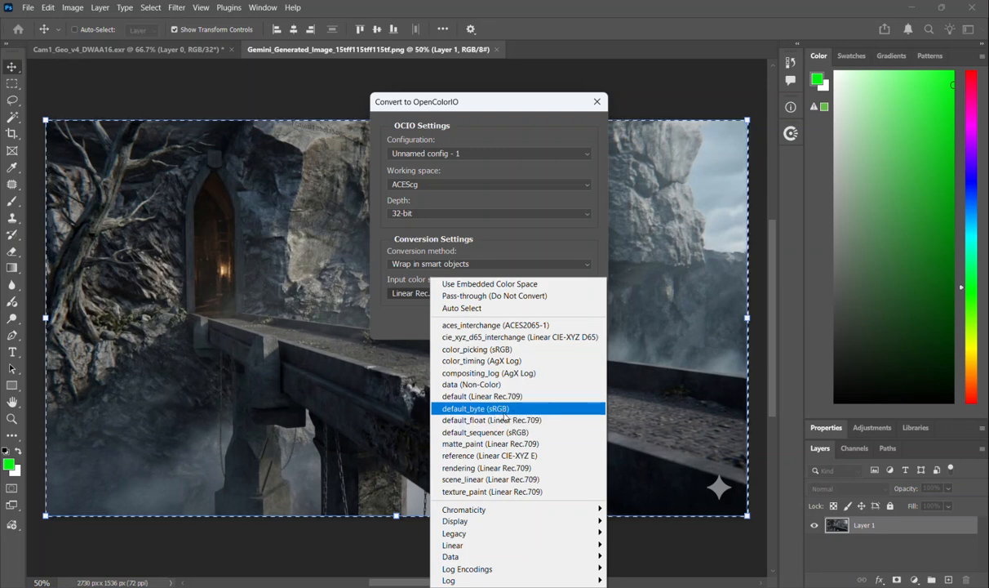
mouse_move(487, 534)
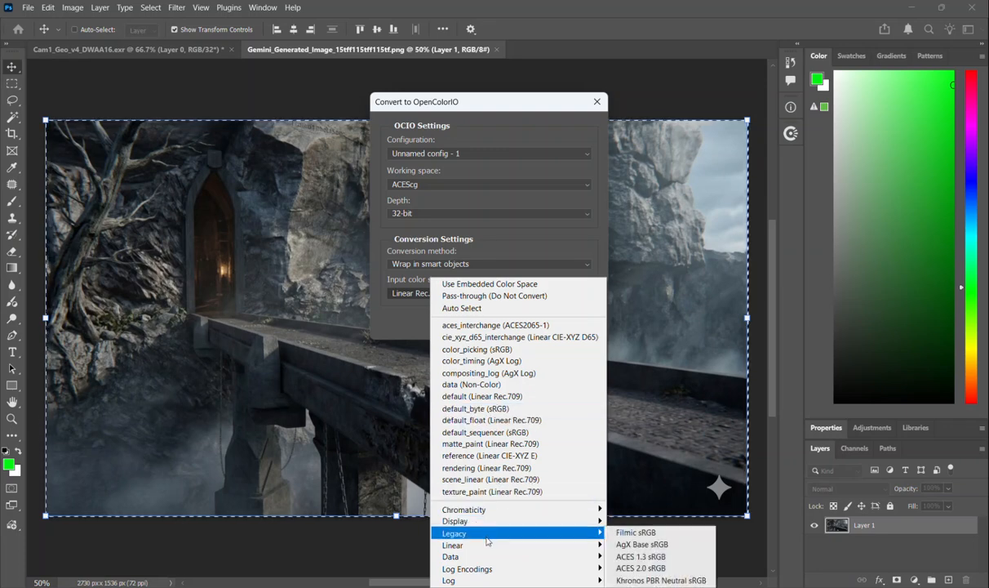
left_click(657, 568)
left_click(521, 322)
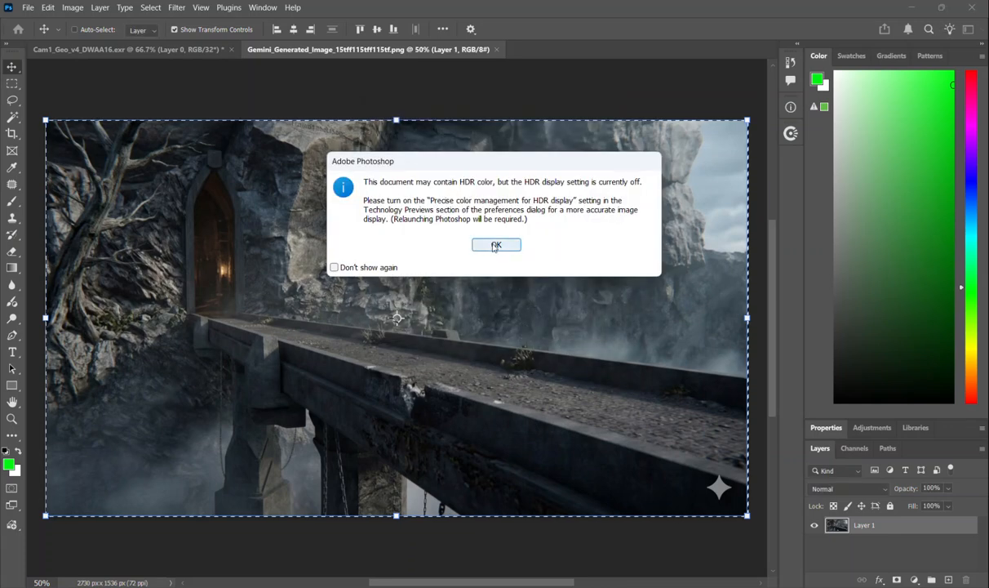
left_click(492, 244)
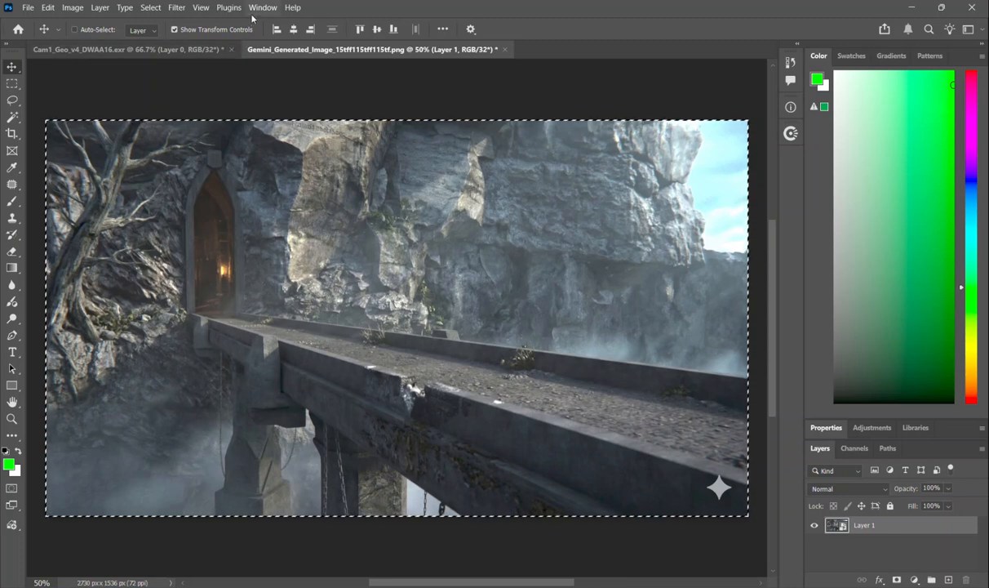
- Set the converted PNG document's OpenColorIO view to ACES 2.0
left_click(257, 10)
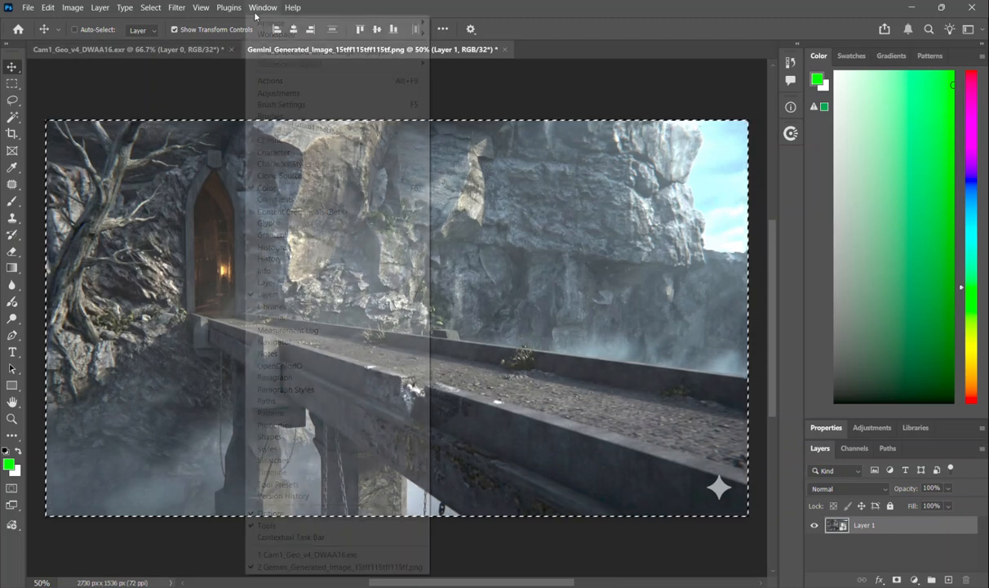
mouse_move(255, 22)
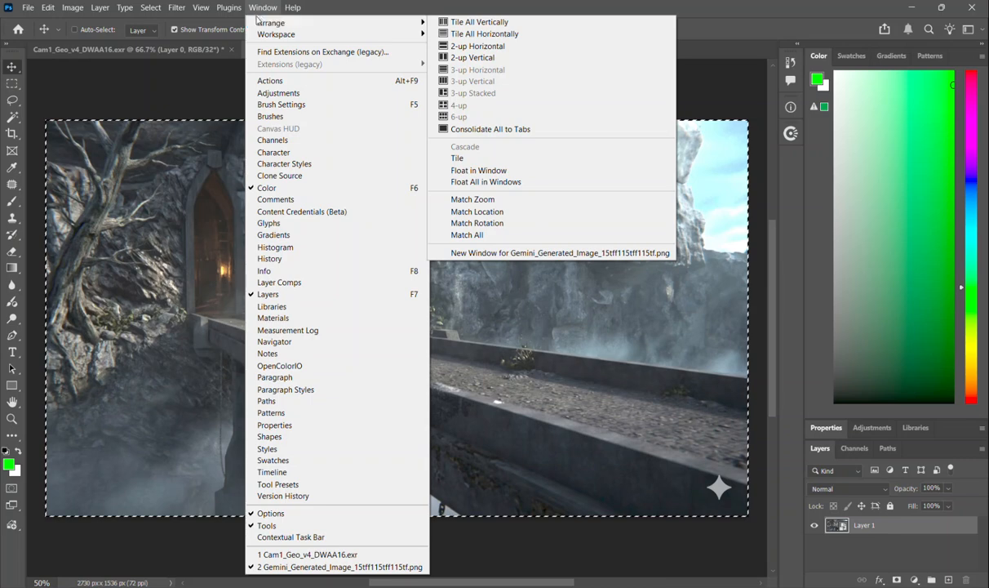
left_click(344, 366)
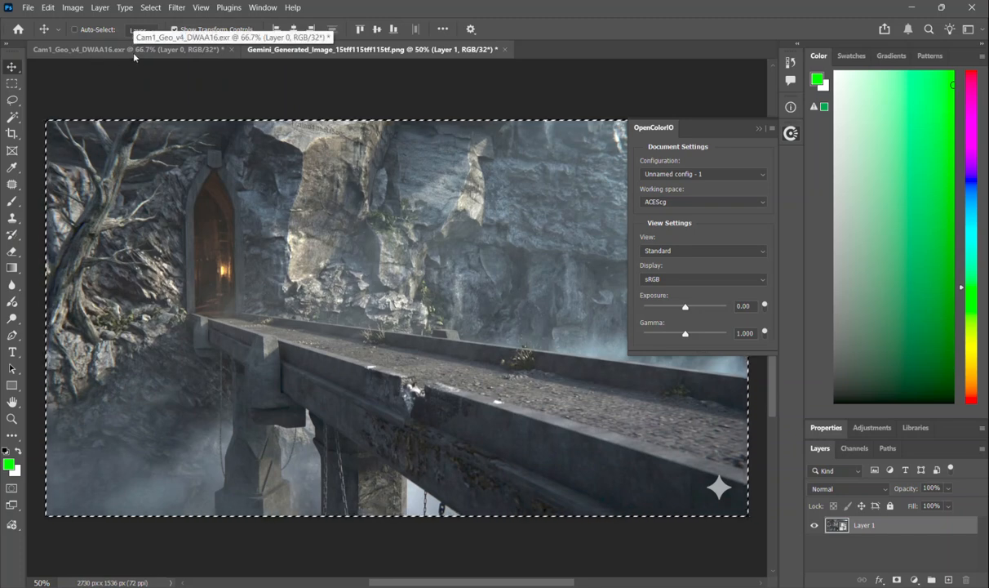
left_click(684, 251)
left_click(659, 259)
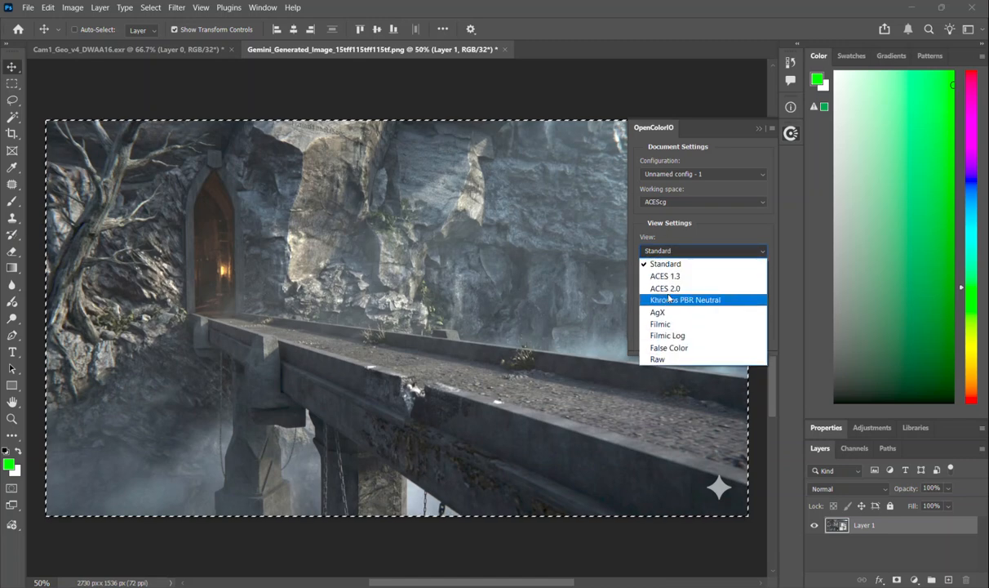
left_click(665, 288)
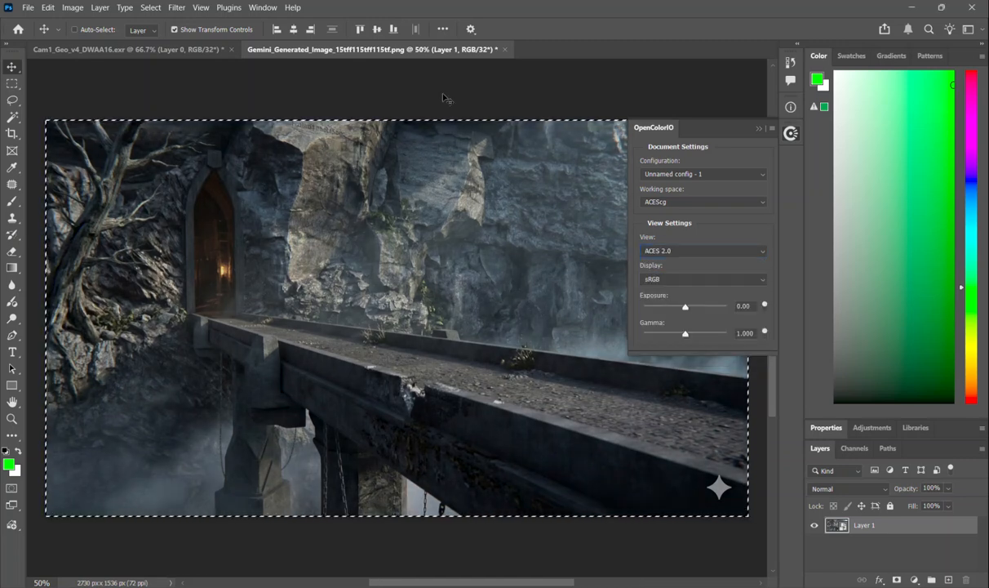
left_click(757, 129)
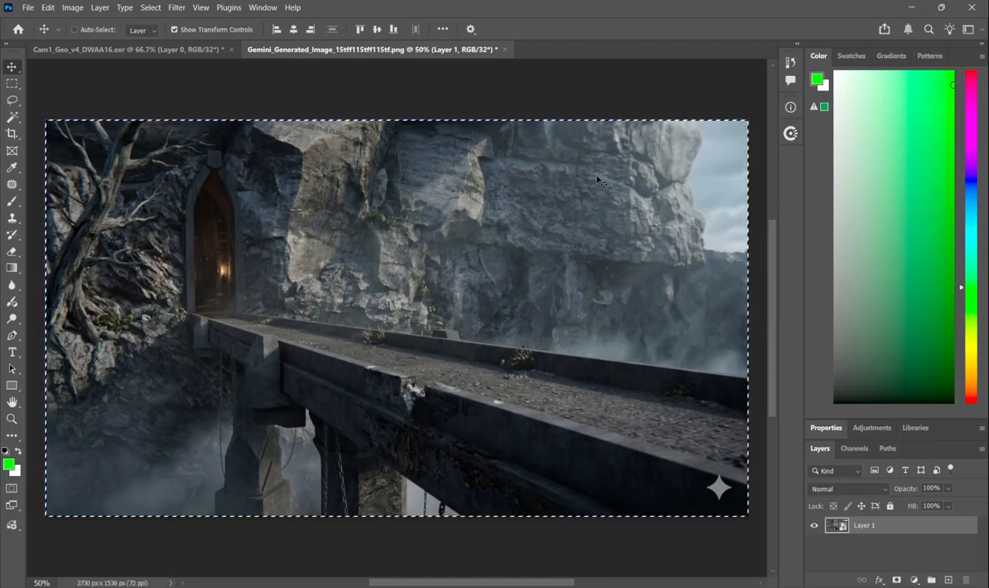
- Paste the converted image as a new layer into Cam1_Geo_v4_DWAA16.exr and scale it down into the render's lower-left corner
left_click(149, 50)
key("ctrl+v")
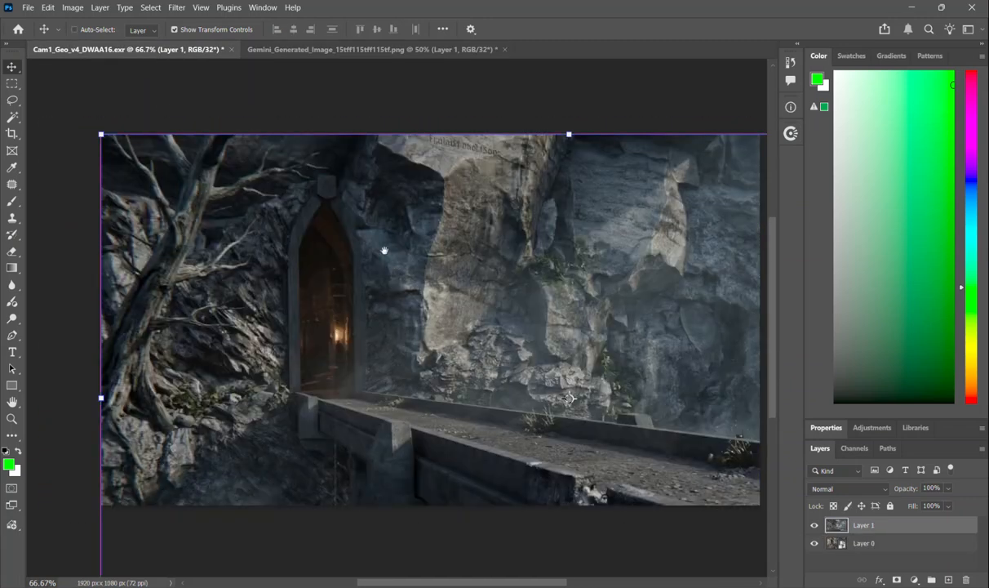
left_click(323, 233, "ctrl+alt")
left_click_drag(610, 256, 539, 246)
left_click_drag(540, 245, 315, 259)
left_click_drag(576, 161, 199, 443)
left_click_drag(152, 394, 283, 287)
left_click_drag(234, 331, 293, 372)
scroll(243, 359, "up", 1)
left_click(12, 83)
left_click_drag(282, 229, 267, 250)
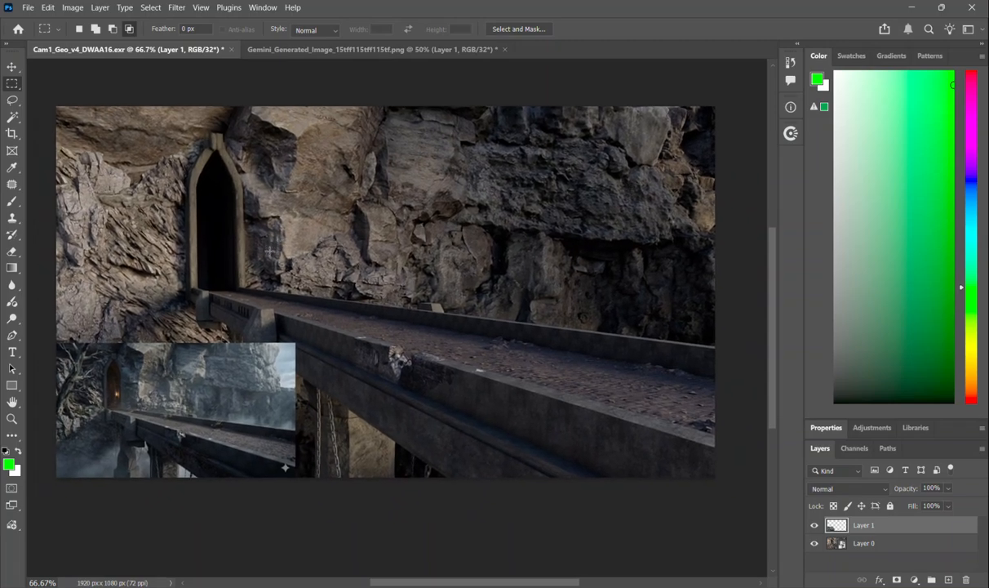
scroll(354, 261, "up", 1)
scroll(355, 259, "down", 2)
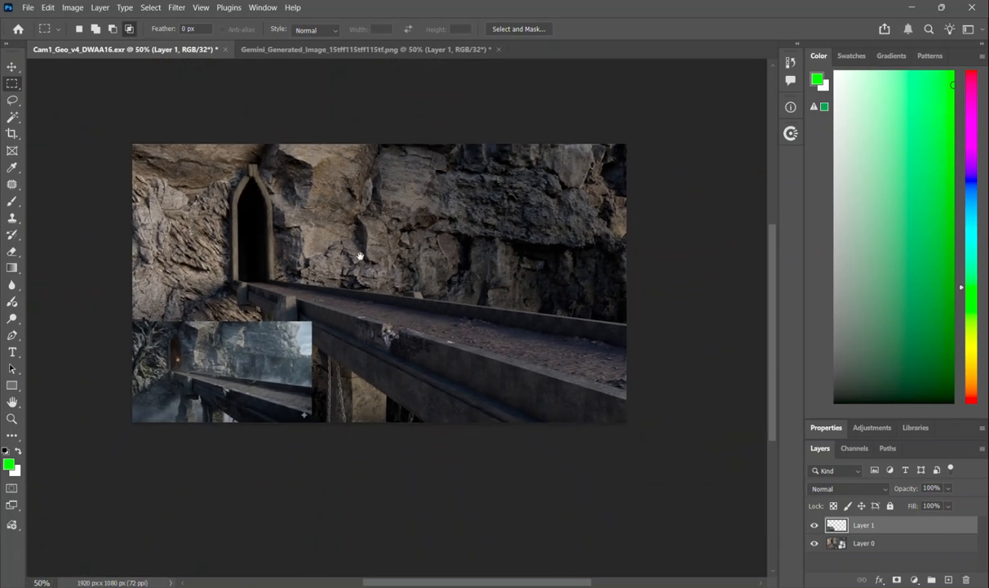
scroll(361, 261, "up", 1)
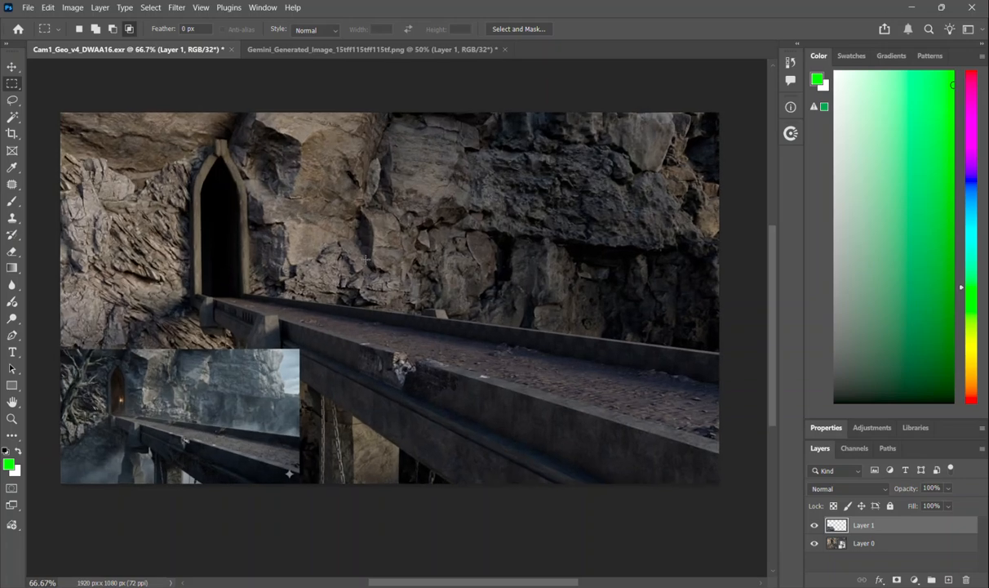
- Try to save an OpenEXR copy of the document in the Cam1 folder as Cam1_Geo_v4_DWAA16_From_Photoshop.exr
left_click(29, 7)
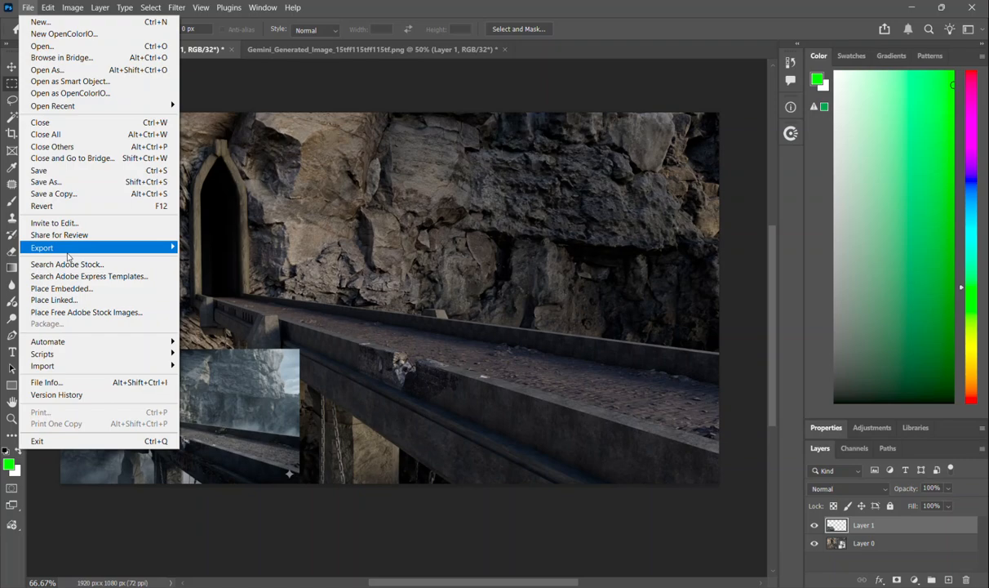
mouse_move(67, 247)
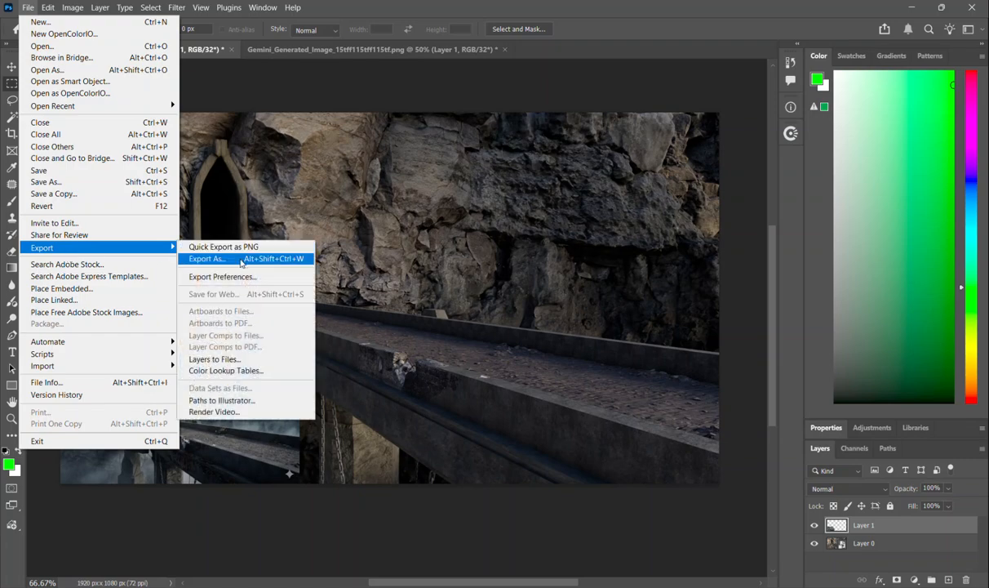
left_click(123, 198)
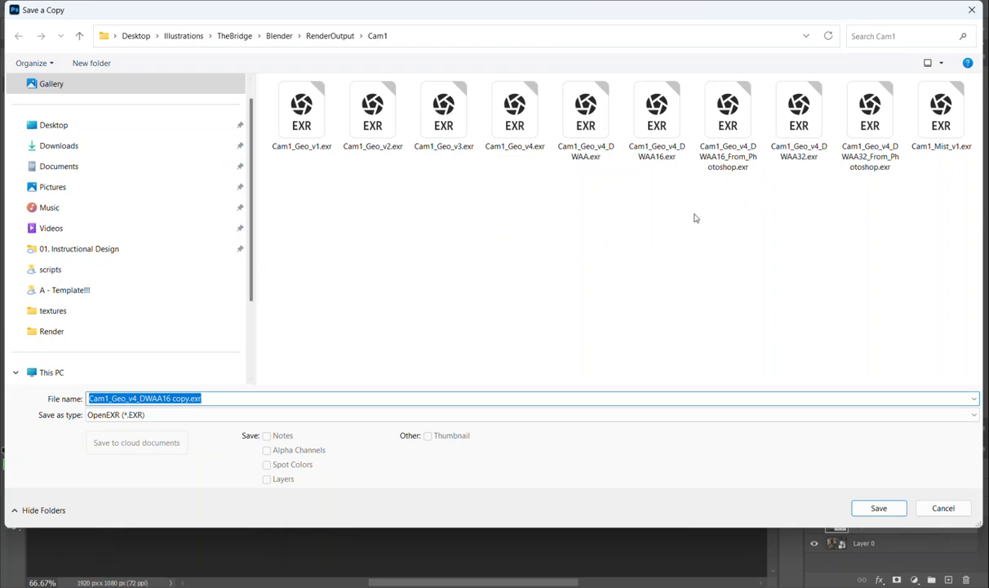
left_click(173, 398)
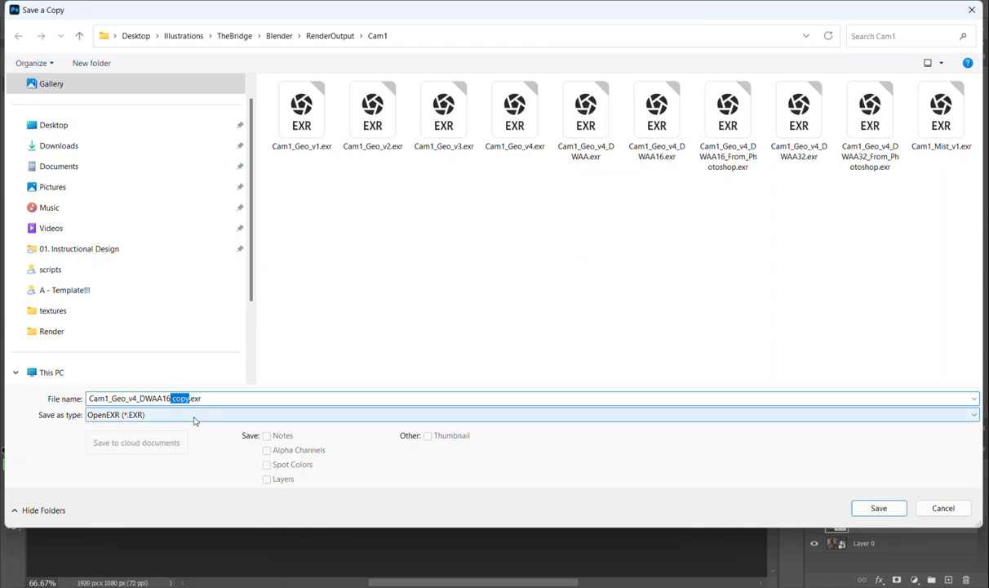
key("BackSpace")
type("_From_Photosh")
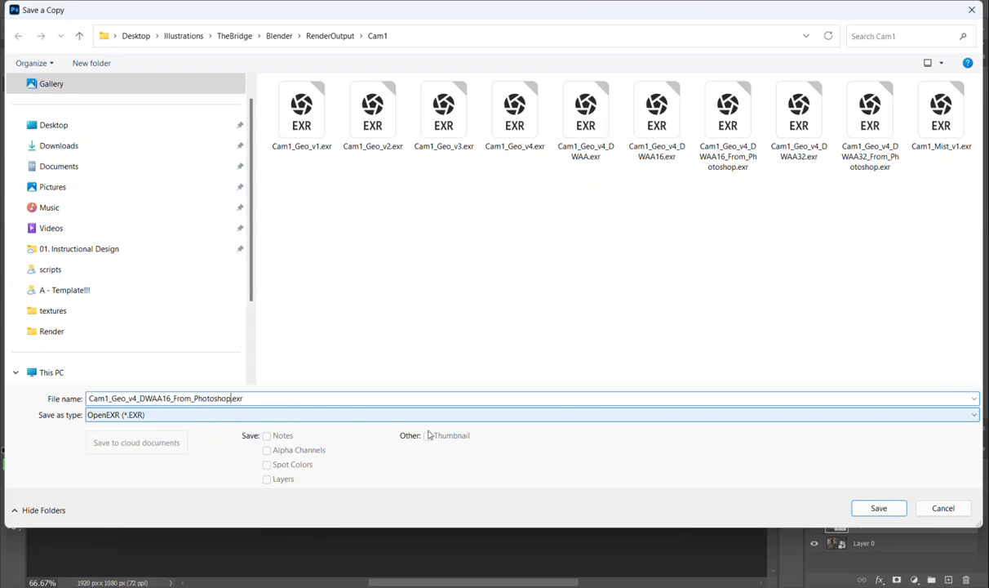
left_click(879, 507)
left_click(587, 302)
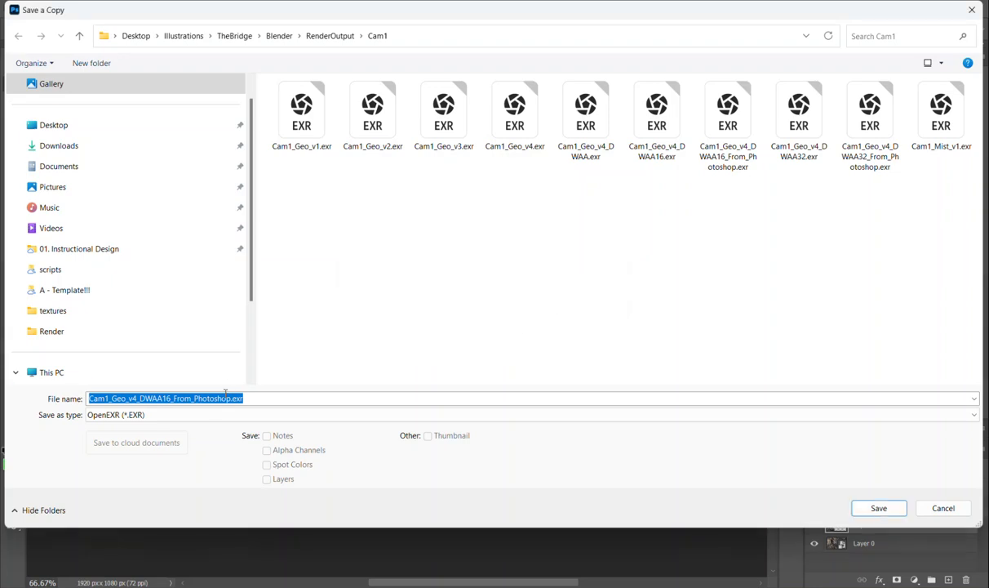
- Save the OpenEXR copy as Cam1_Geo_v4_DWAA16_From_PhotoshopV2.exr with Wavelet compression
left_click(232, 398)
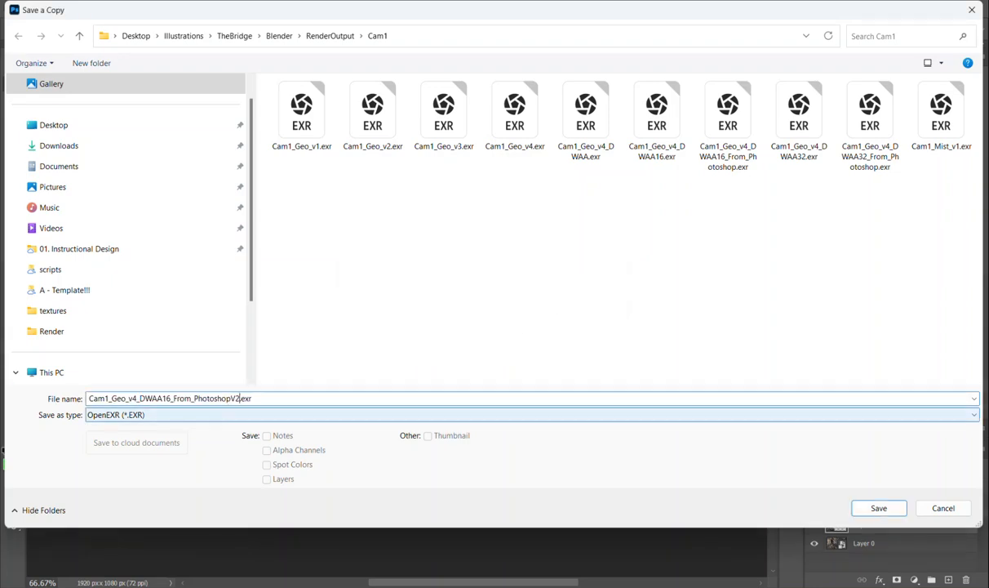
type("V2")
left_click(873, 506)
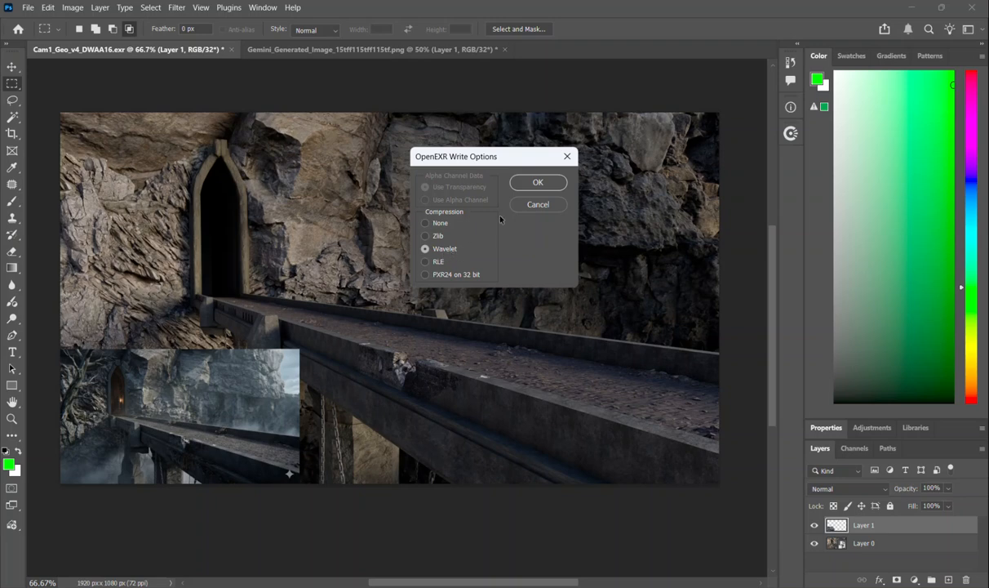
left_click(537, 182)
- Switch to Blender and add an Image node in an empty area of the compositor node tree, below the existing render's image node
mouse_move(638, 586)
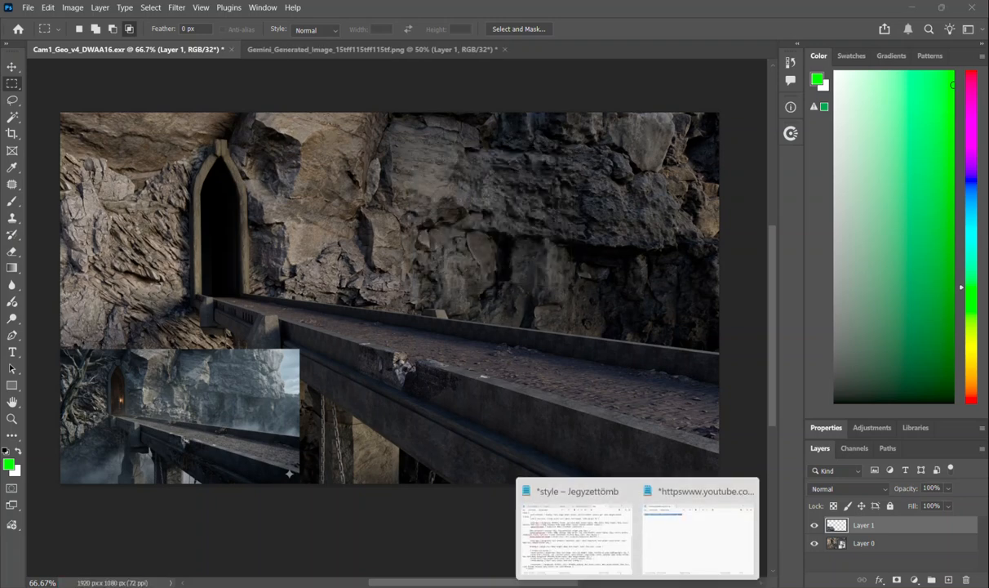
left_click(545, 535)
key("ctrl+space")
scroll(397, 359, "down", 3)
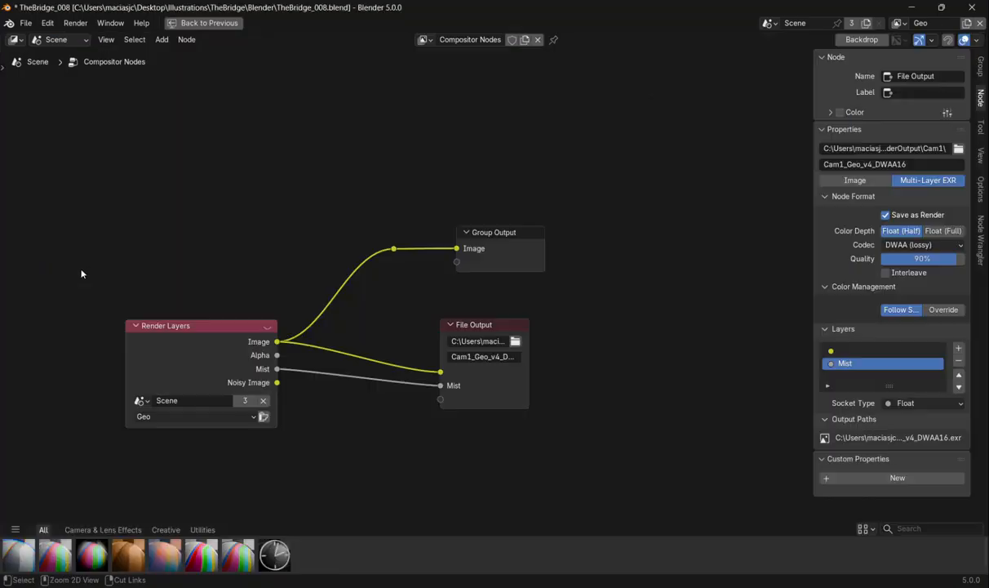
left_click_drag(397, 360, 536, 210)
scroll(510, 311, "down", 7)
left_click_drag(510, 116, 411, 295)
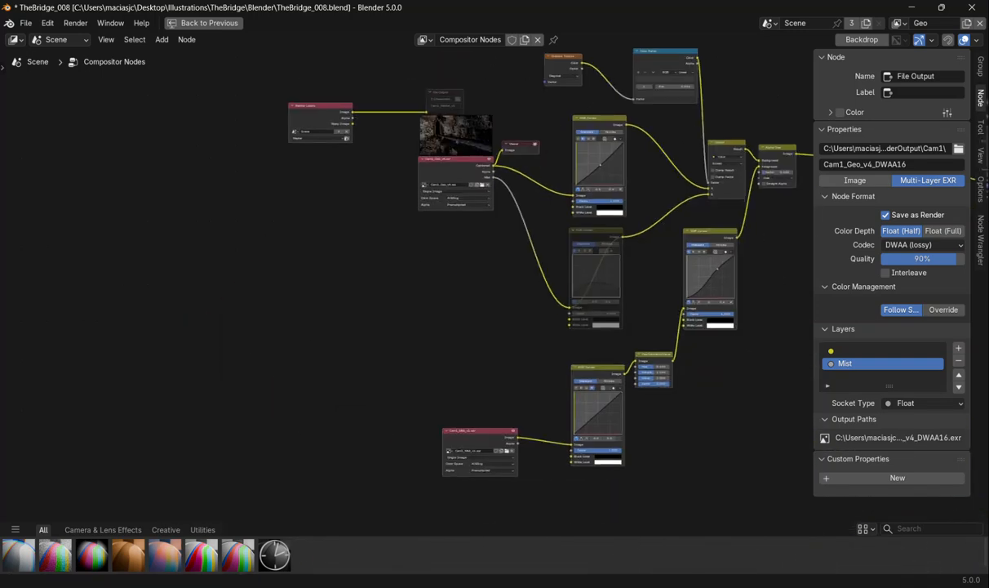
key("shift+a")
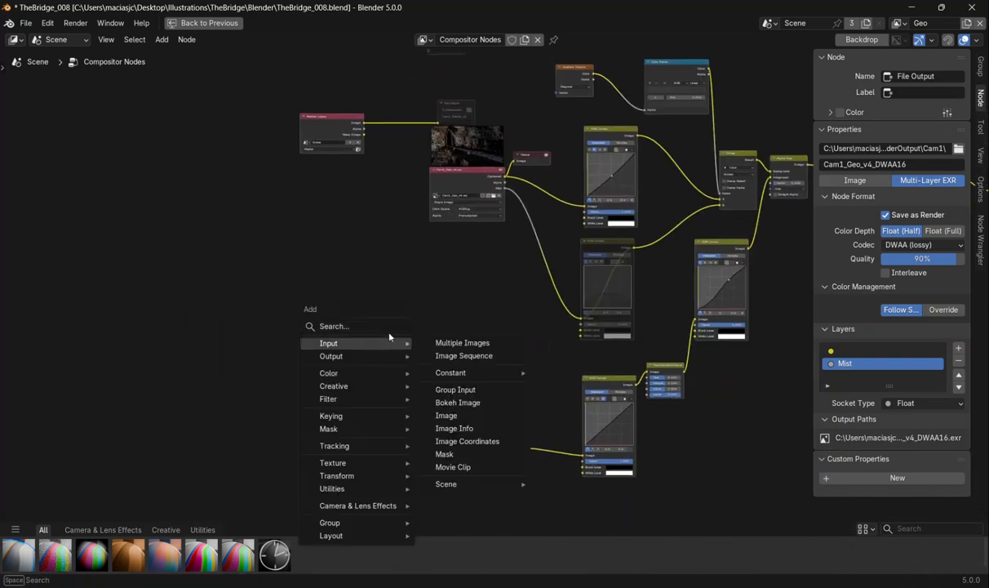
key("Escape")
left_click_drag(393, 349, 382, 377)
scroll(380, 377, "down", 1)
key("shift+a")
type("ima")
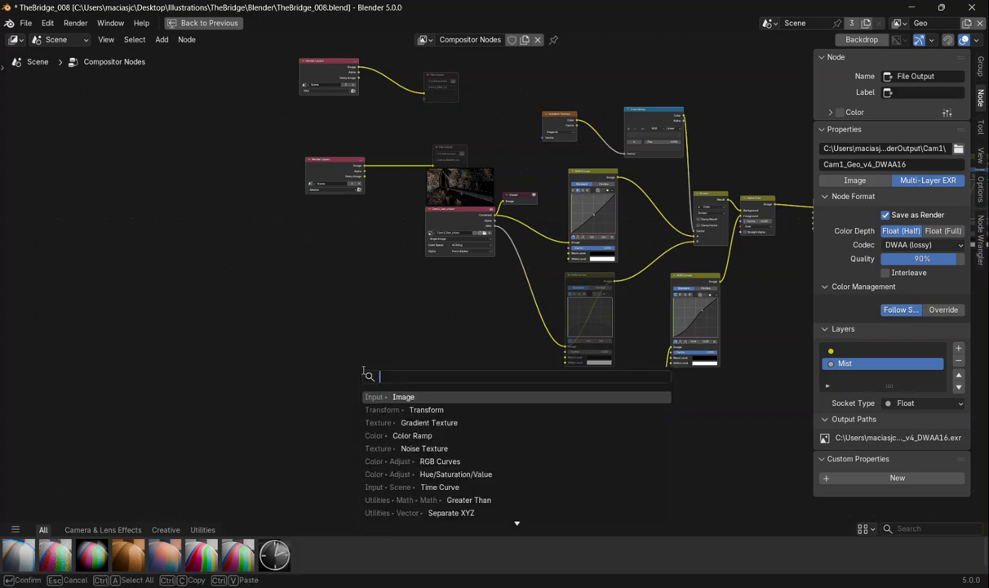
key("Return")
left_click(422, 358)
- Load Cam1_Geo_v4_DWAA16_From_PhotoshopV2.exr from RenderOutput/Cam1 into the new Image node
scroll(457, 342, "up", 6)
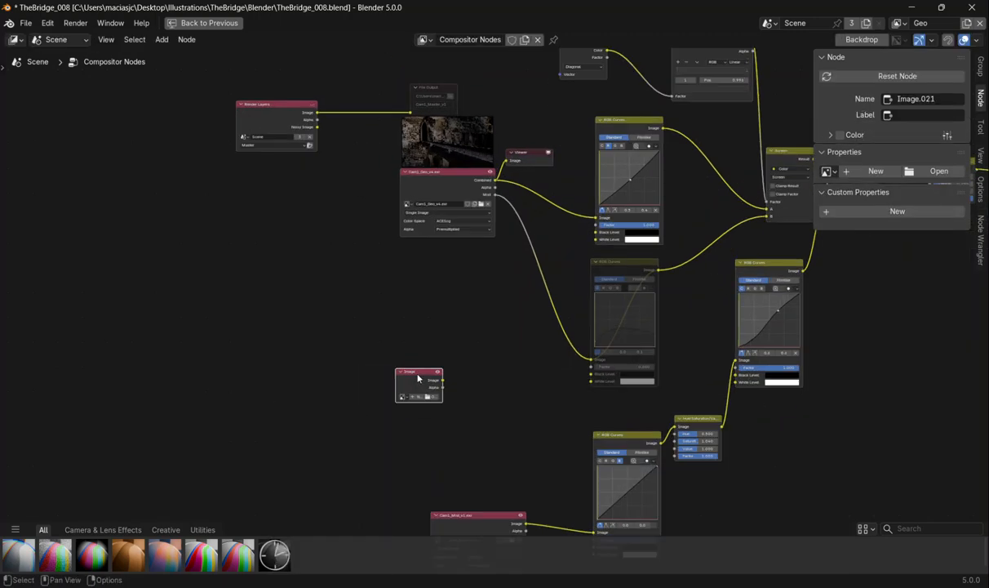
left_click(474, 341)
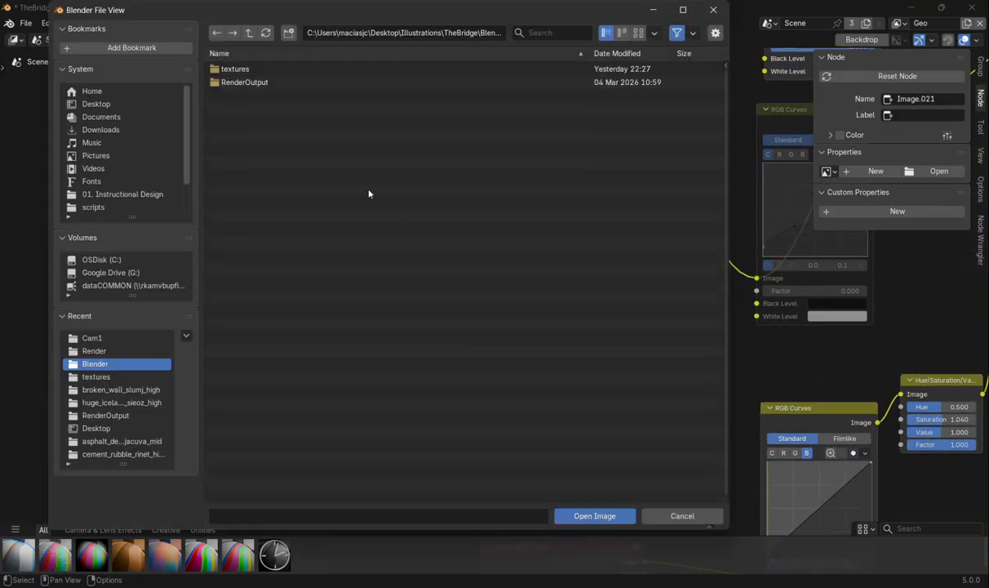
double_click(244, 82)
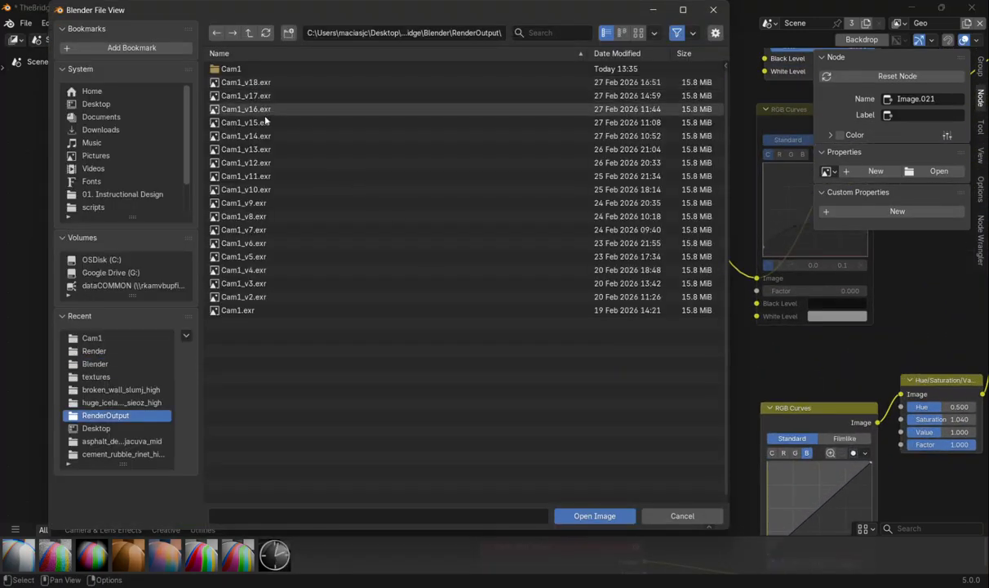
double_click(235, 69)
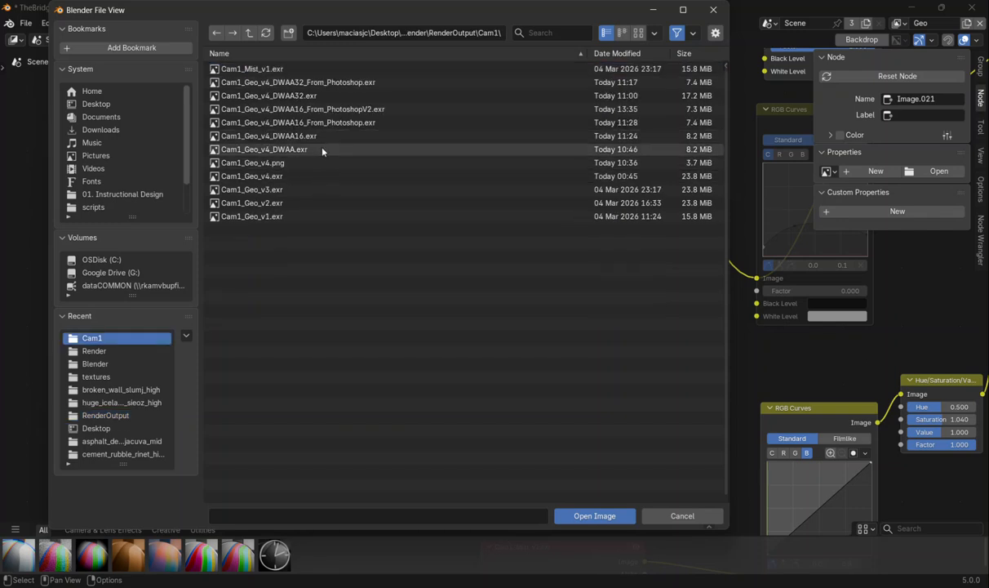
left_click(356, 110)
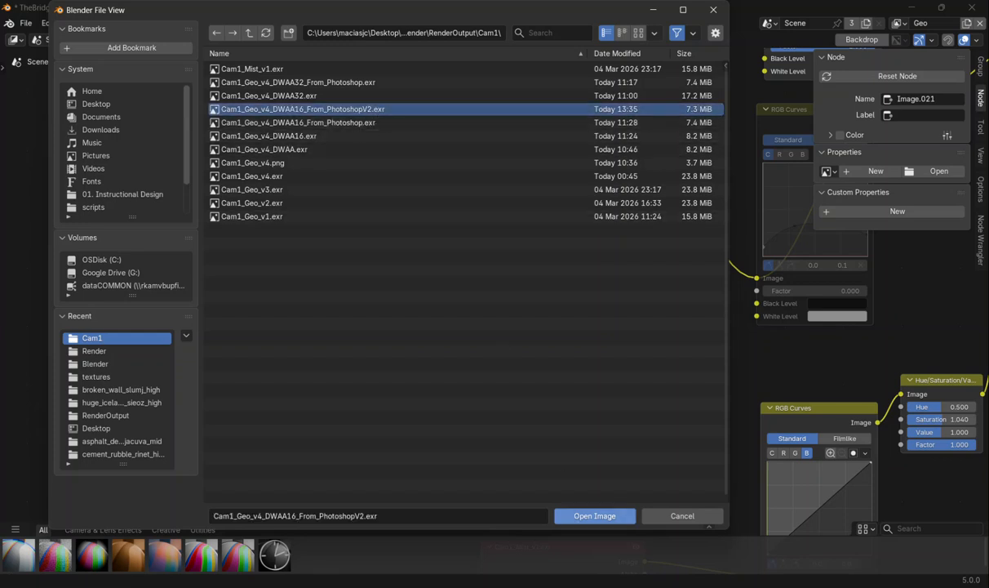
left_click(594, 515)
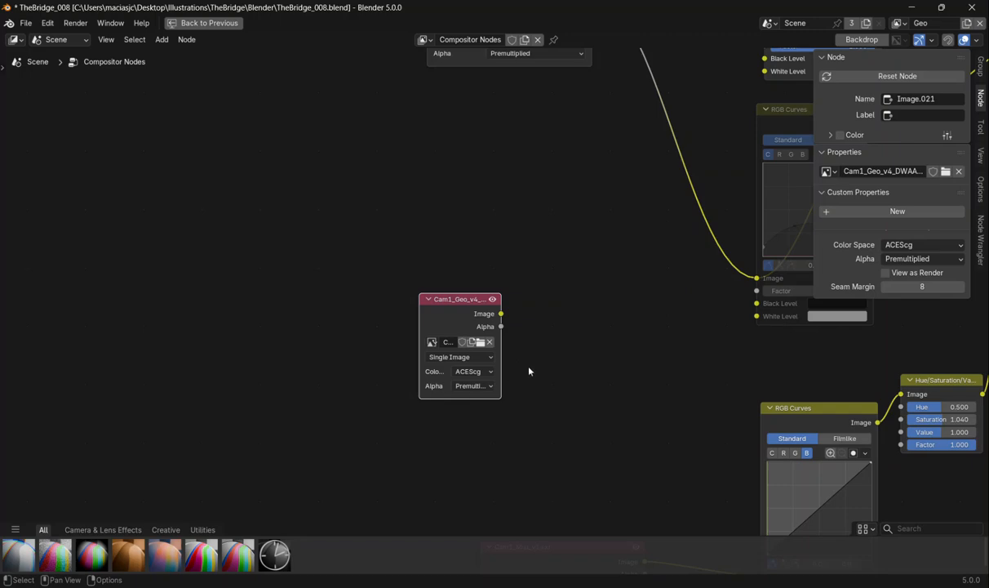
- Restore the multi-editor layout, hide the node sidebar, and connect the Photoshop EXR node to the Viewer
key("Home")
key("ctrl+space")
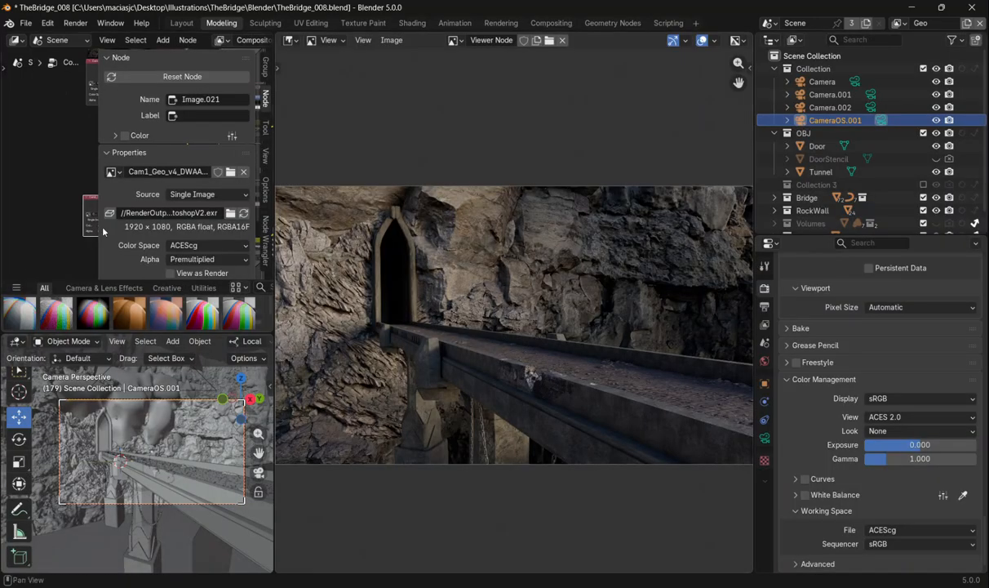
key("n")
scroll(115, 221, "up", 2)
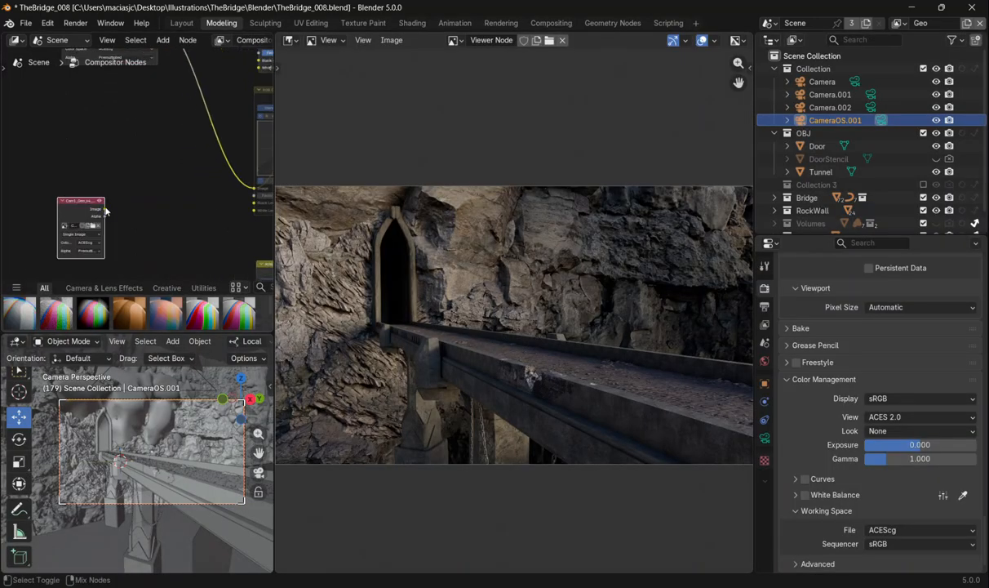
left_click(103, 212, "ctrl+shift")
left_click_drag(495, 321, 519, 308)
left_click_drag(137, 191, 73, 231)
scroll(368, 243, "up", 2)
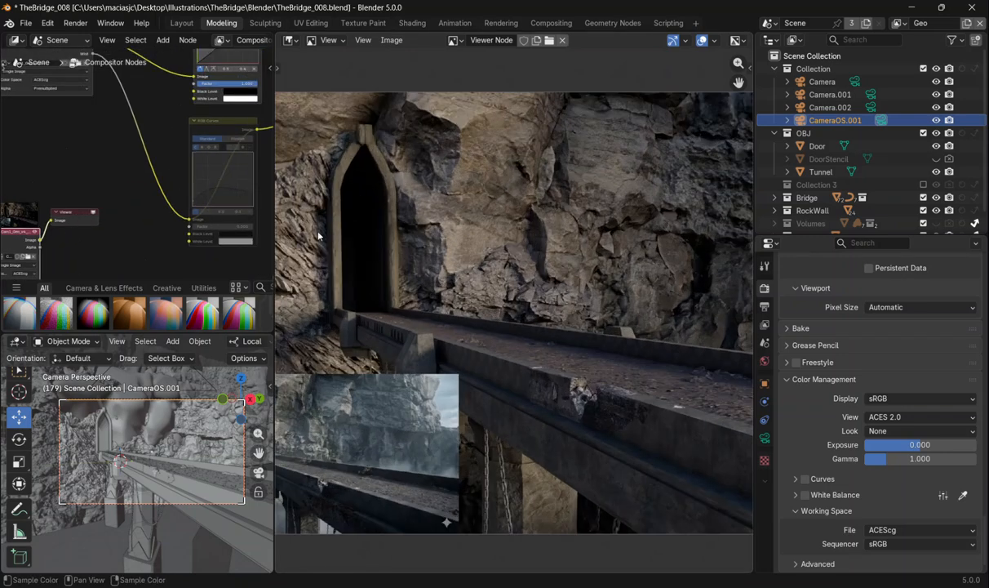
- Alternate the Viewer between the original Cam1_Geo_v4.exr node and the Photoshop EXR node to compare the render and the pasted image
scroll(128, 211, "down", 3)
left_click_drag(128, 210, 117, 253)
left_click(78, 130, "ctrl+shift")
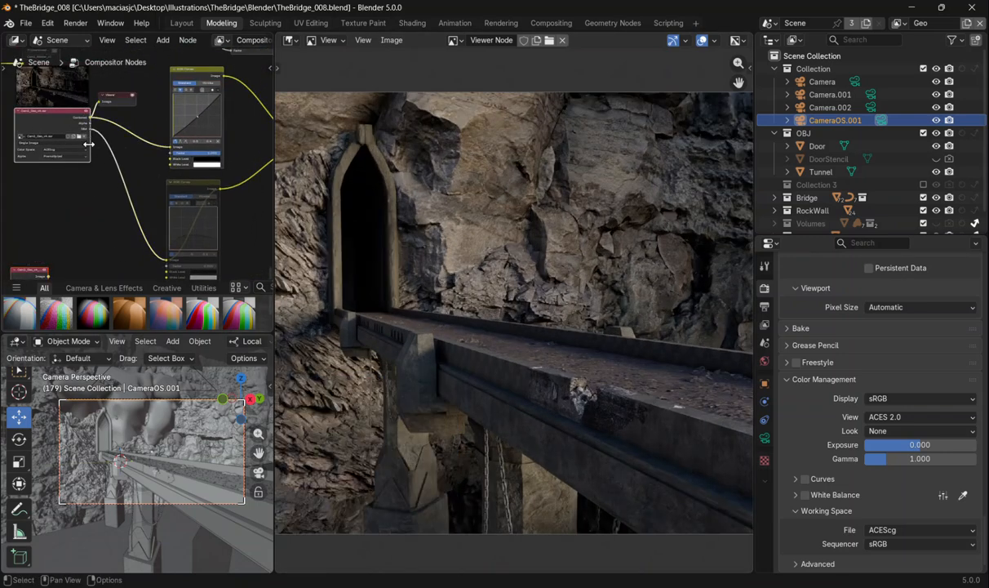
left_click_drag(92, 199, 136, 133)
left_click(78, 216, "ctrl+shift")
left_click_drag(389, 451, 640, 345)
scroll(637, 342, "up", 1)
scroll(496, 307, "up", 2)
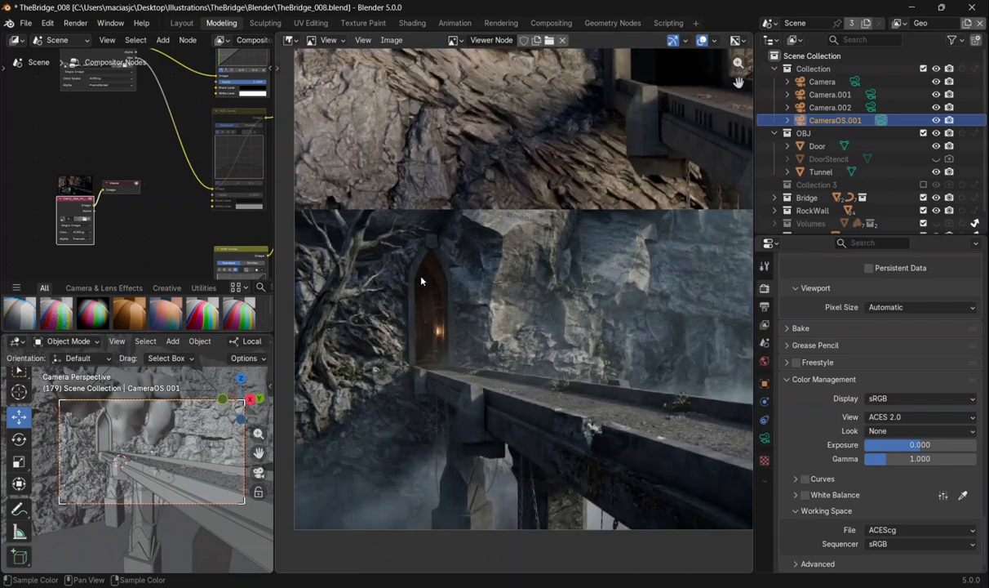
scroll(421, 281, "down", 1)
left_click_drag(463, 313, 409, 353)
left_click_drag(153, 178, 116, 222)
left_click(116, 105, "ctrl+shift")
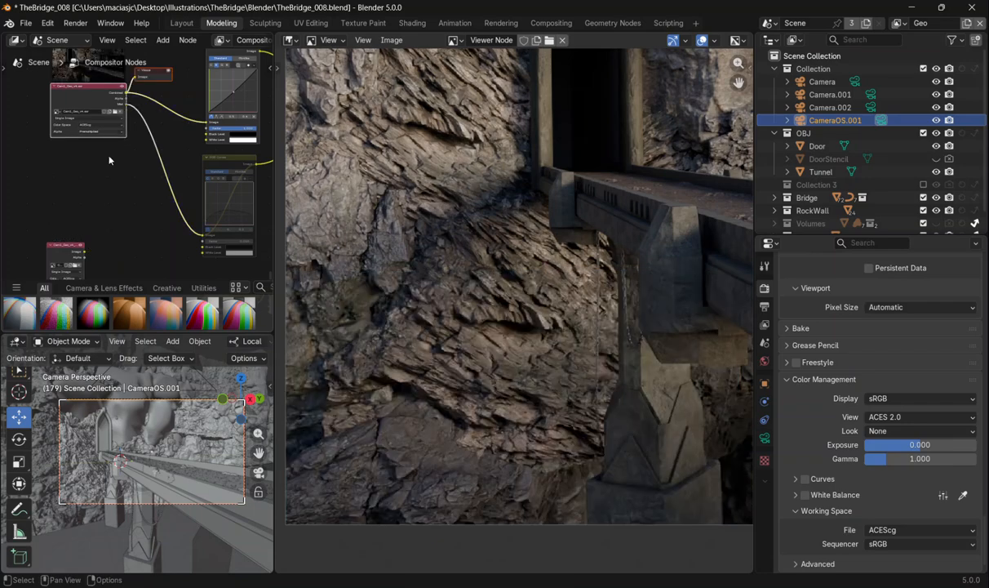
left_click(82, 245, "ctrl+shift")
- Examine the whole Photoshop EXR in the image viewer, including an enlarged view, checking the colors of the render and the inset image
scroll(488, 280, "down", 3)
left_click_drag(605, 263, 495, 310)
scroll(496, 288, "down", 3)
scroll(512, 289, "up", 3)
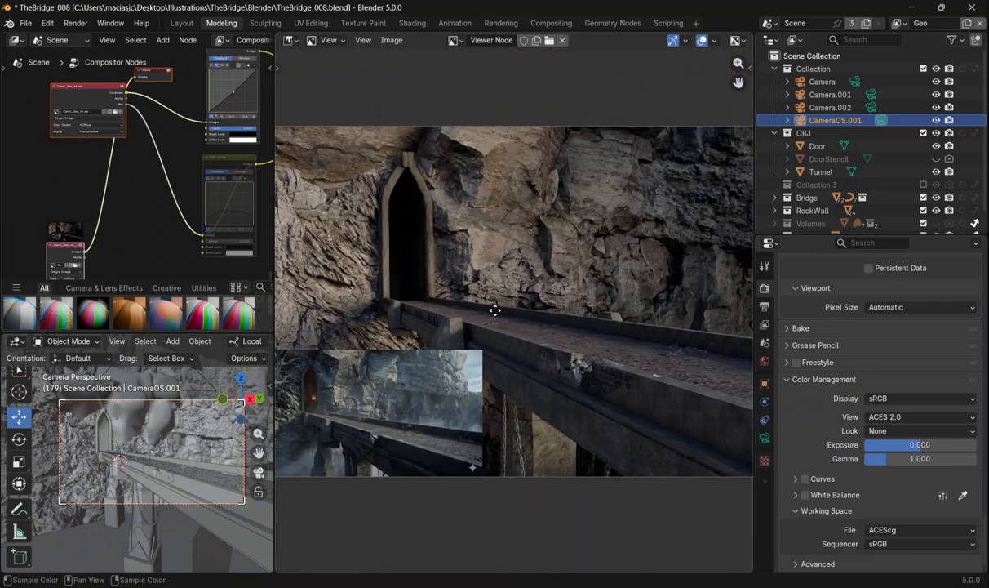
scroll(495, 302, "down", 1)
key("ctrl+space")
scroll(491, 283, "up", 2)
scroll(498, 278, "down", 3)
scroll(499, 277, "up", 3)
key("ctrl+space")
scroll(472, 249, "down", 3)
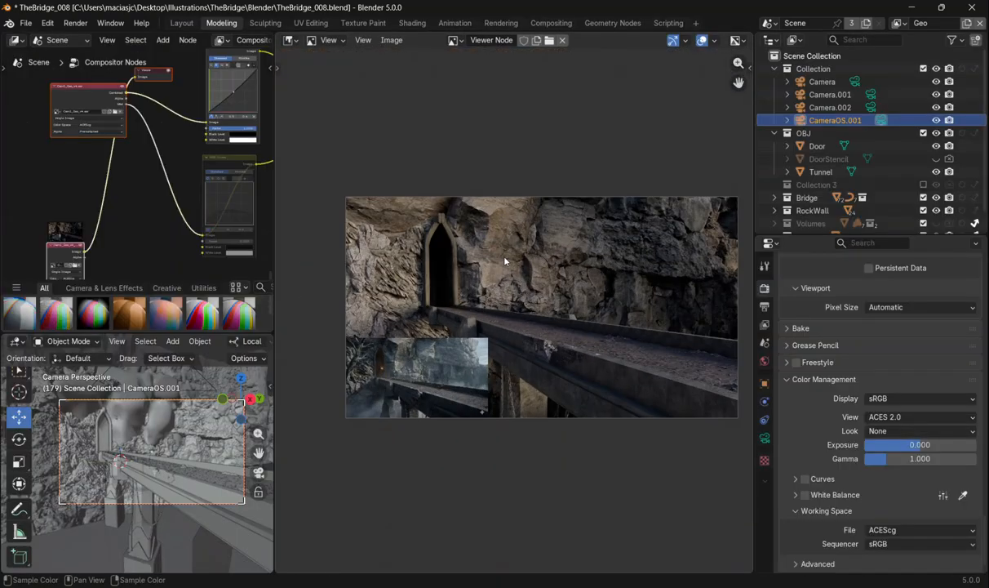
scroll(505, 261, "up", 2)
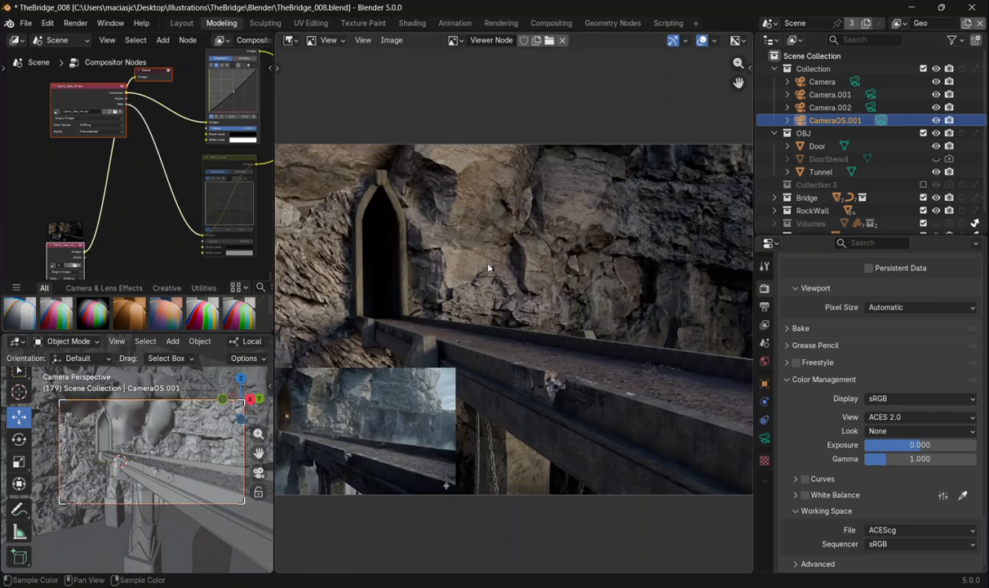
scroll(435, 335, "down", 1)
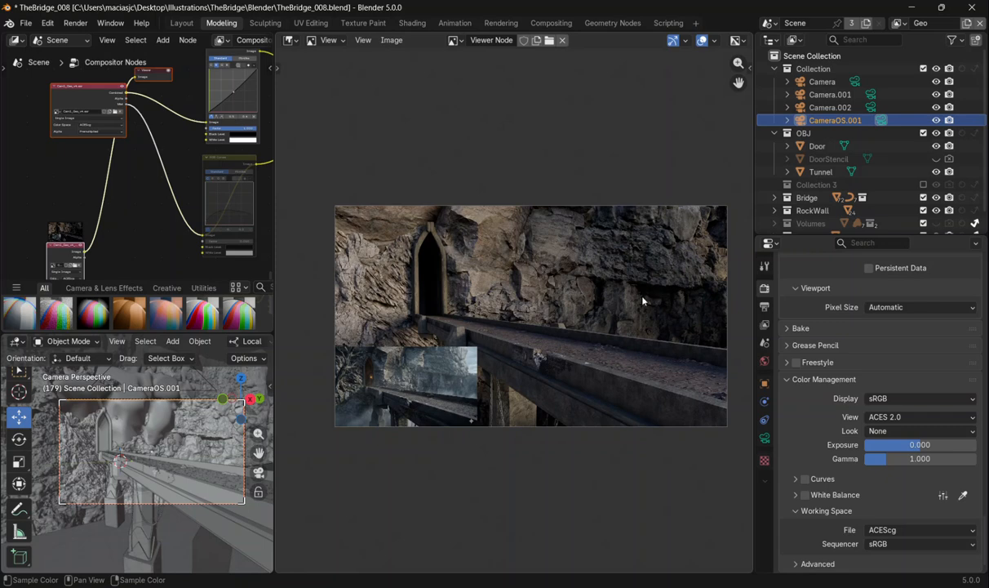
scroll(643, 301, "up", 1)
scroll(639, 251, "down", 1)
scroll(639, 257, "up", 1)
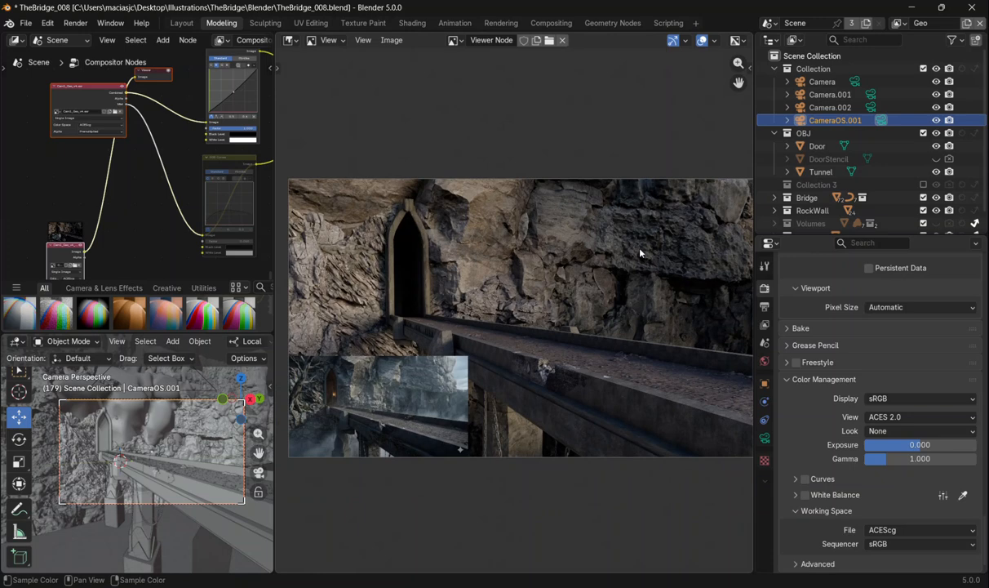
scroll(640, 253, "down", 1)
scroll(639, 253, "down", 1)
scroll(640, 252, "up", 1)
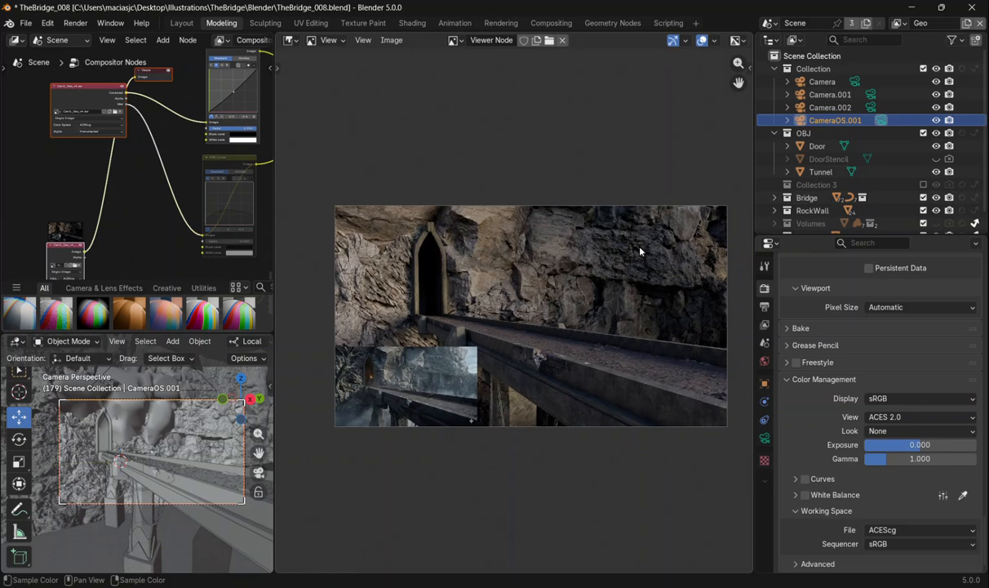
scroll(640, 252, "down", 2)
scroll(639, 251, "up", 3)
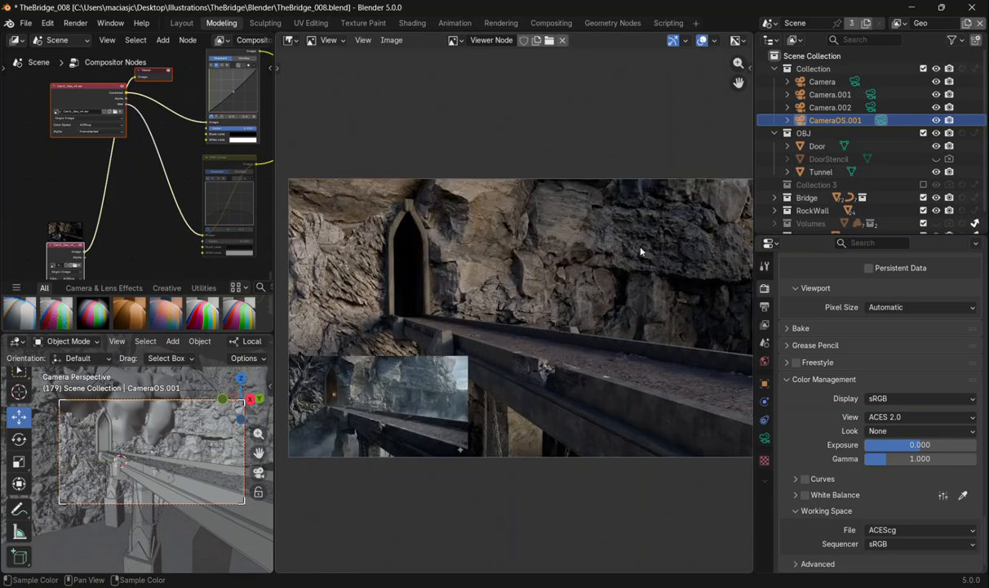
scroll(639, 251, "down", 1)
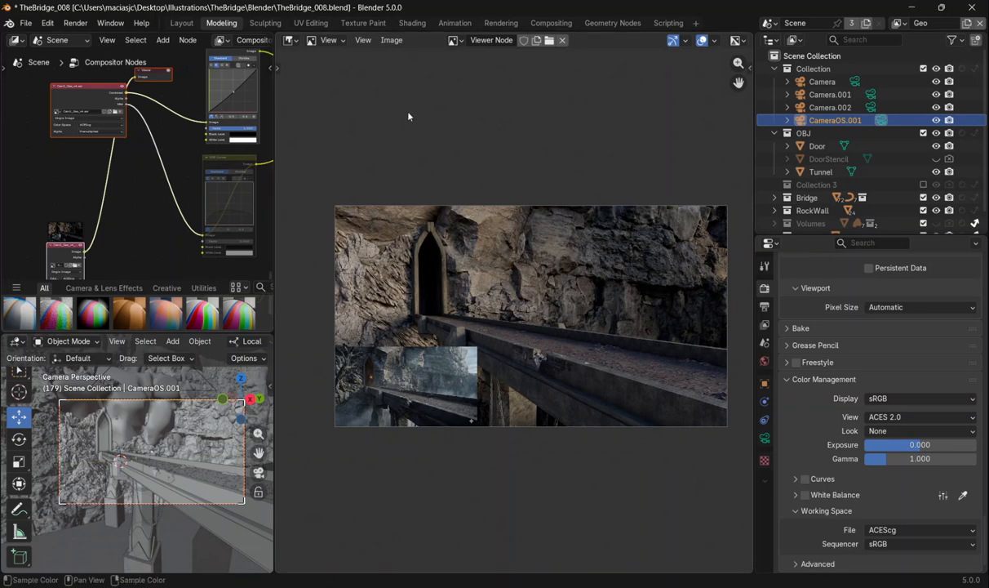
scroll(454, 326, "up", 2)
scroll(448, 344, "down", 2)
scroll(502, 349, "up", 1)
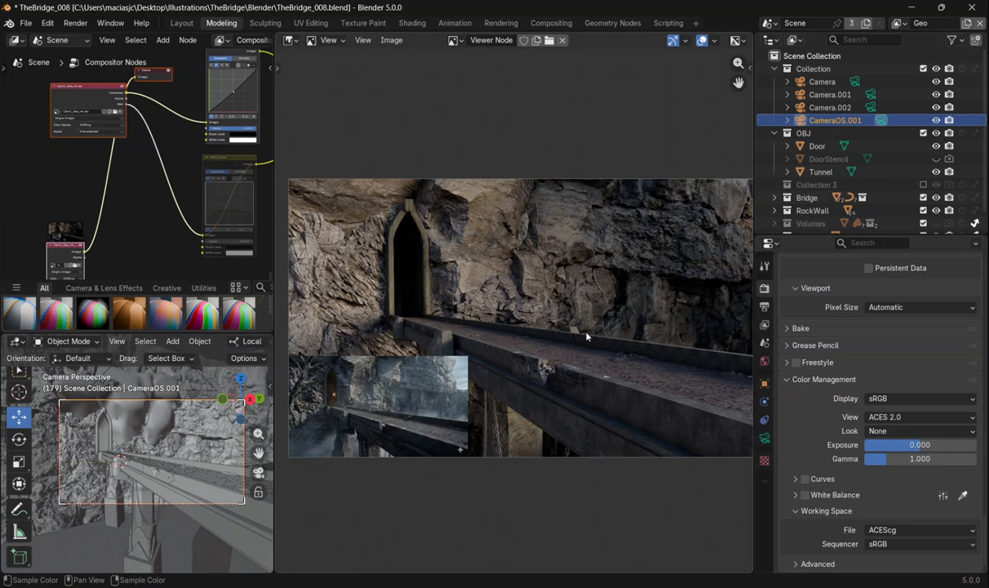
scroll(594, 335, "down", 1)
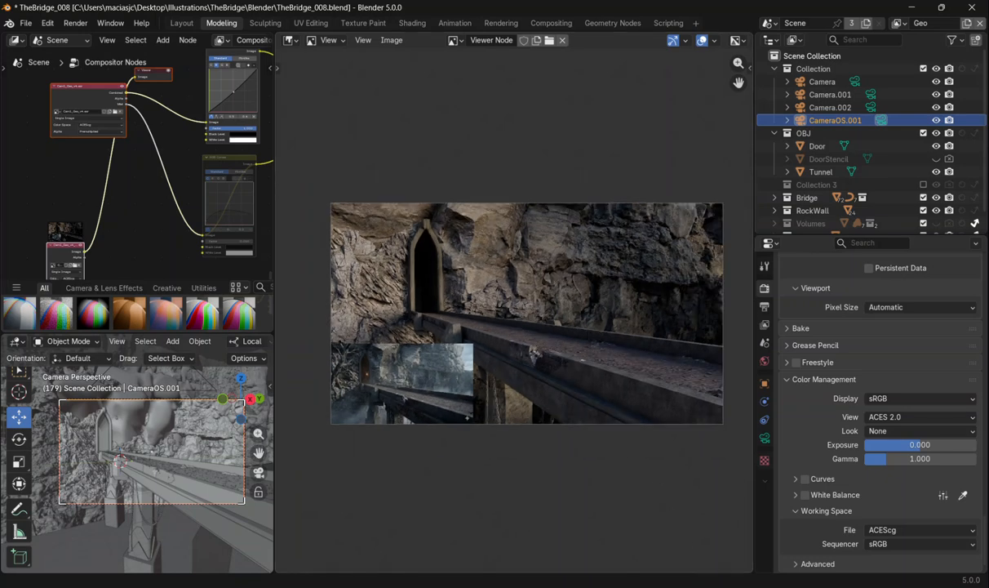